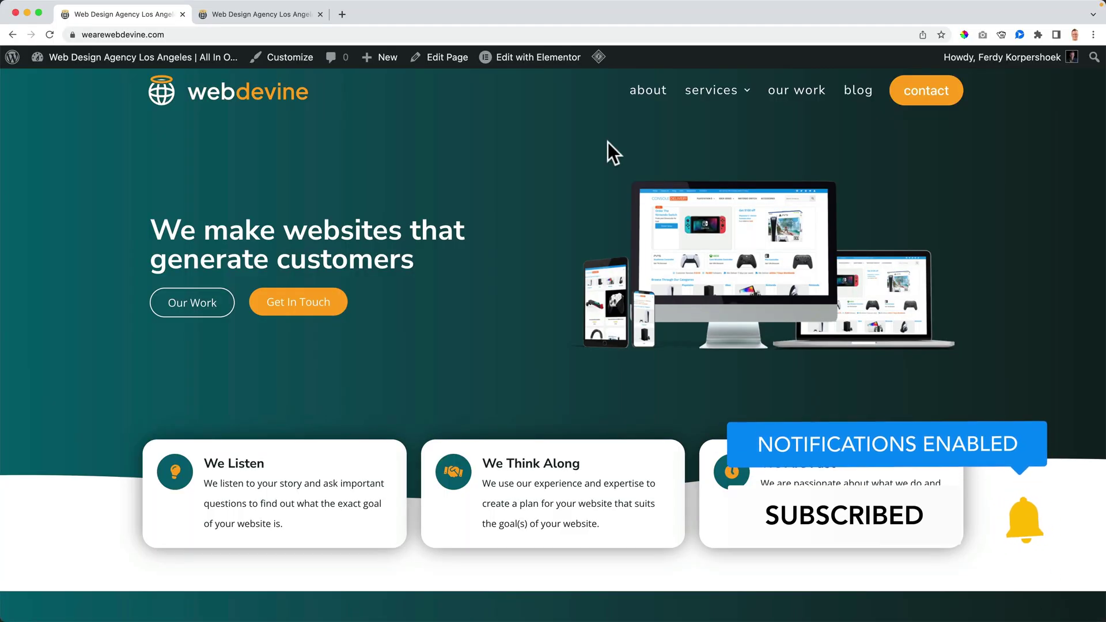
Step: Compare both site tabs, then exit the Elementor editor to the WordPress dashboard
{"action": "mouse_move", "coordinate": [528, 64]}
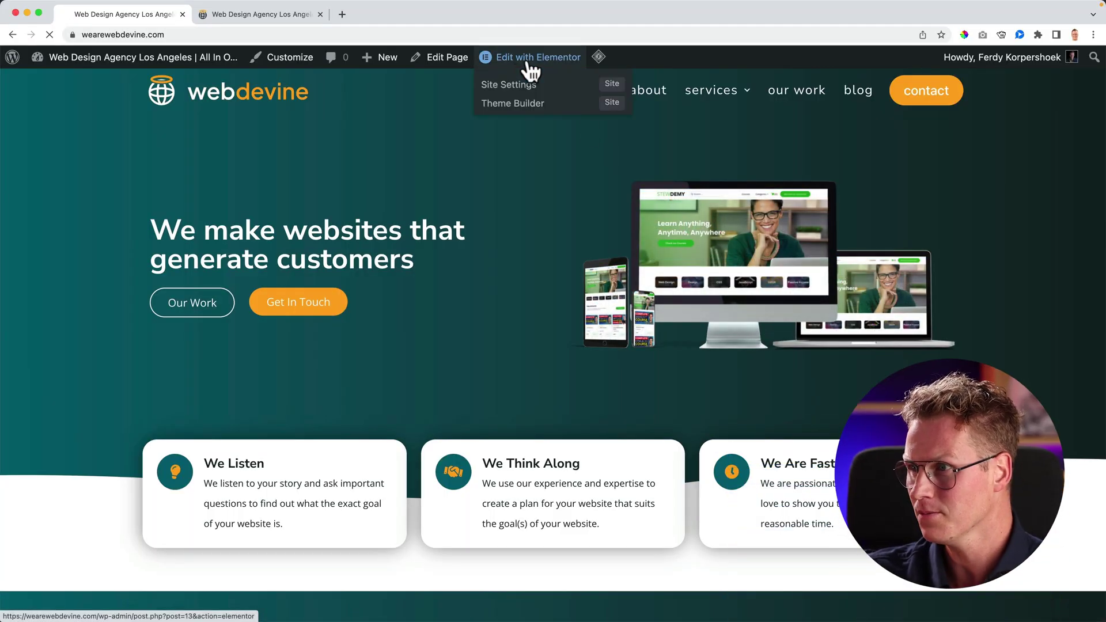
{"action": "key", "text": "ctrl+Tab"}
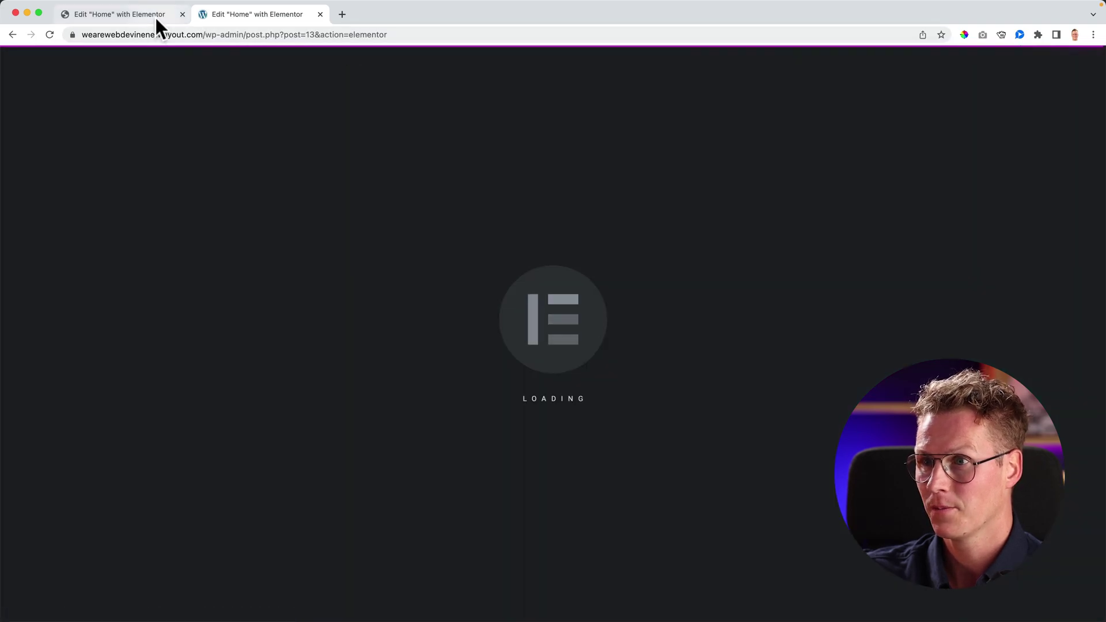
{"action": "left_click", "coordinate": [154, 15]}
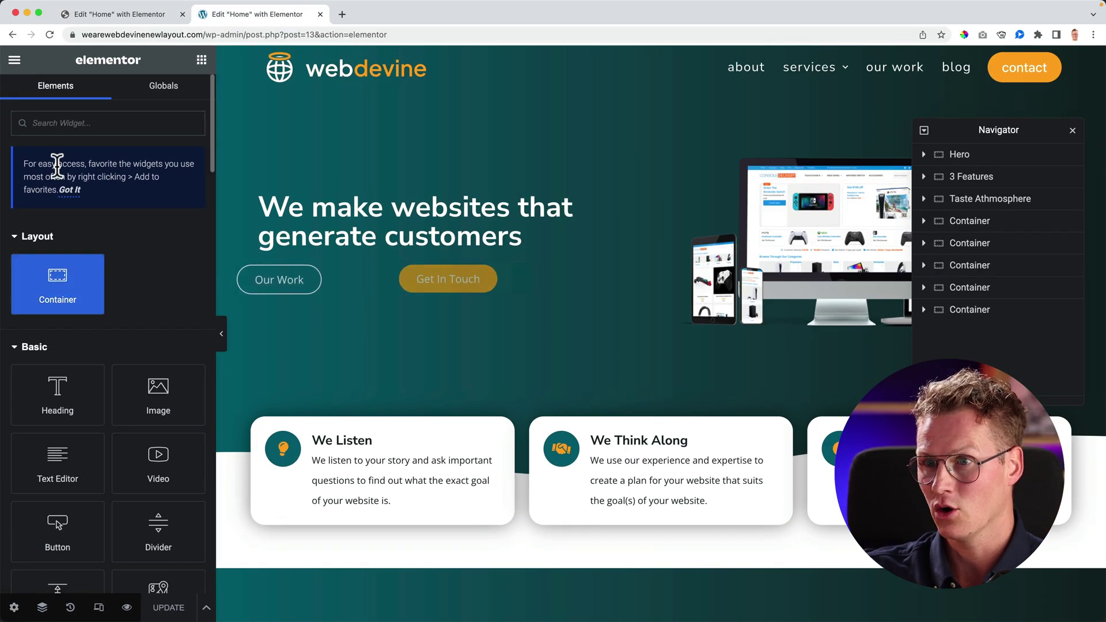
{"action": "left_click", "coordinate": [14, 59]}
{"action": "left_click", "coordinate": [90, 341]}
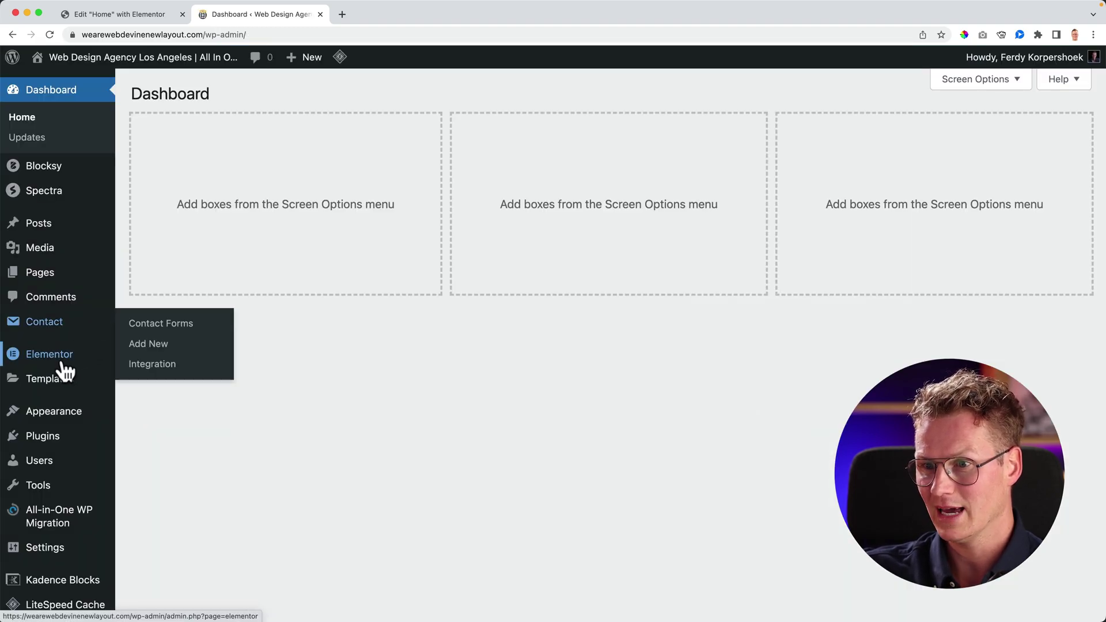
Step: Open Elementor's Features list of experiments in the WordPress settings
{"action": "mouse_move", "coordinate": [109, 363]}
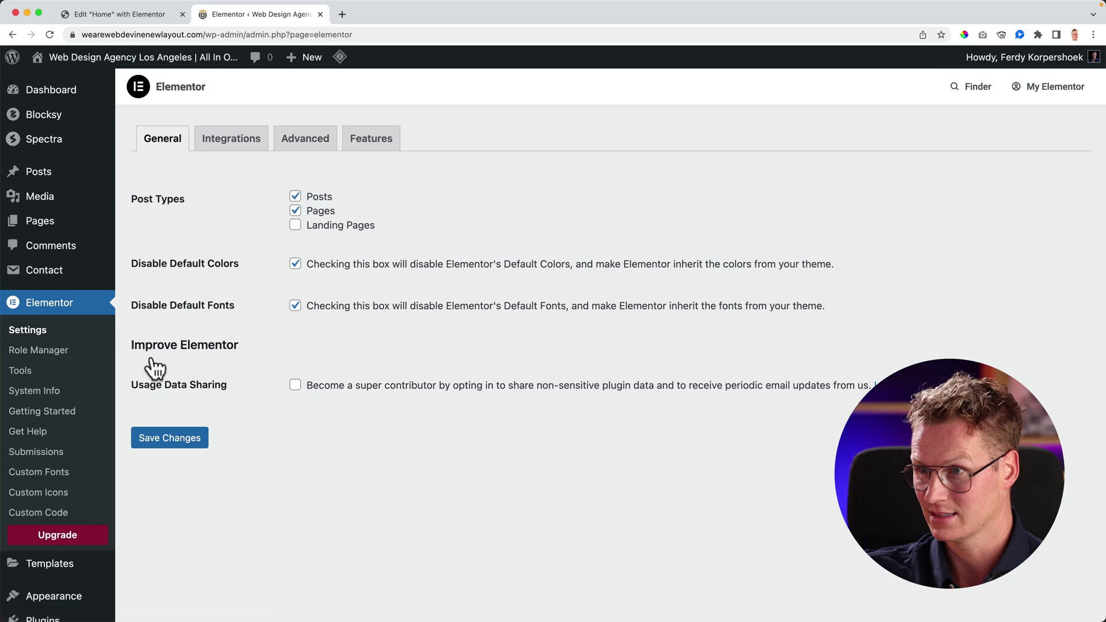
{"action": "left_click", "coordinate": [382, 144]}
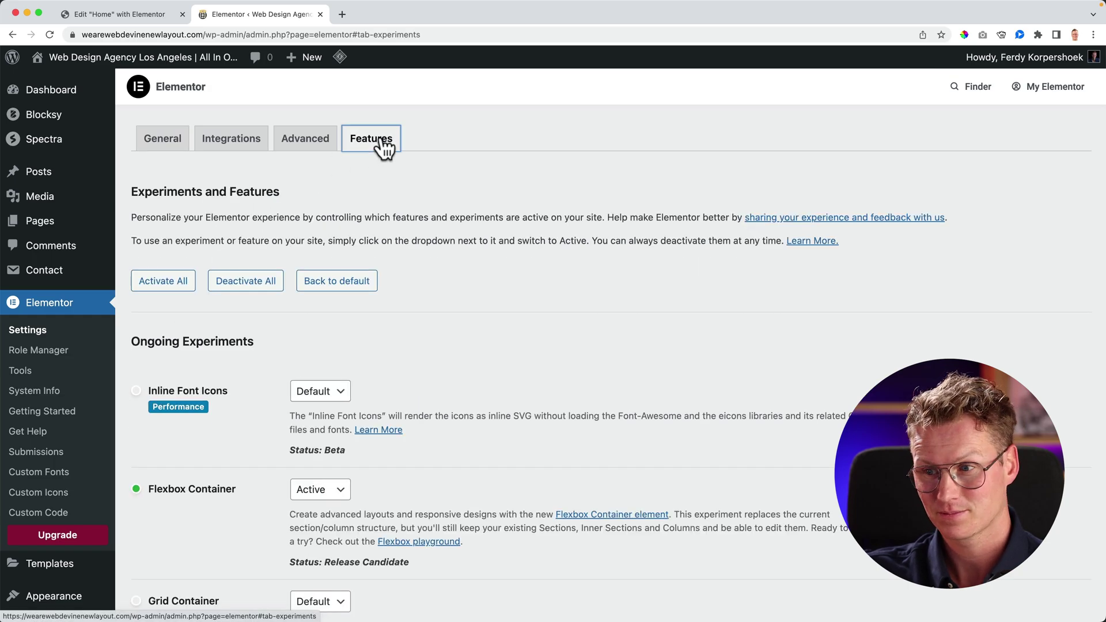
{"action": "scroll", "coordinate": [374, 196], "scroll_direction": "down", "scroll_amount": 10}
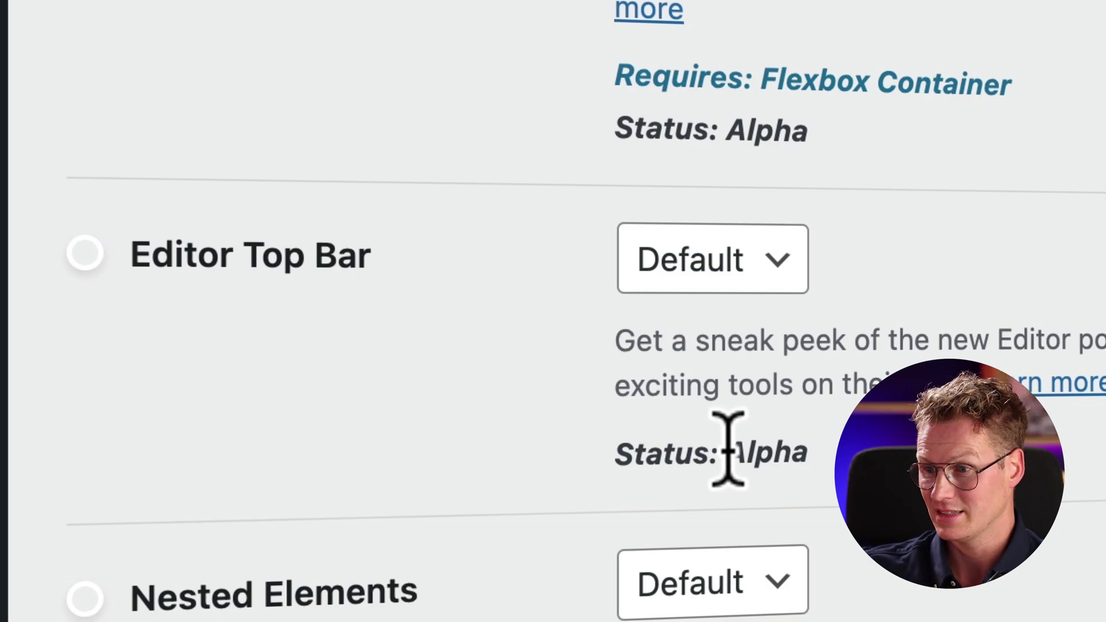
Step: Set the Editor Top Bar experiment to Active and save the changes
{"action": "left_click", "coordinate": [727, 288]}
{"action": "key", "text": "Escape"}
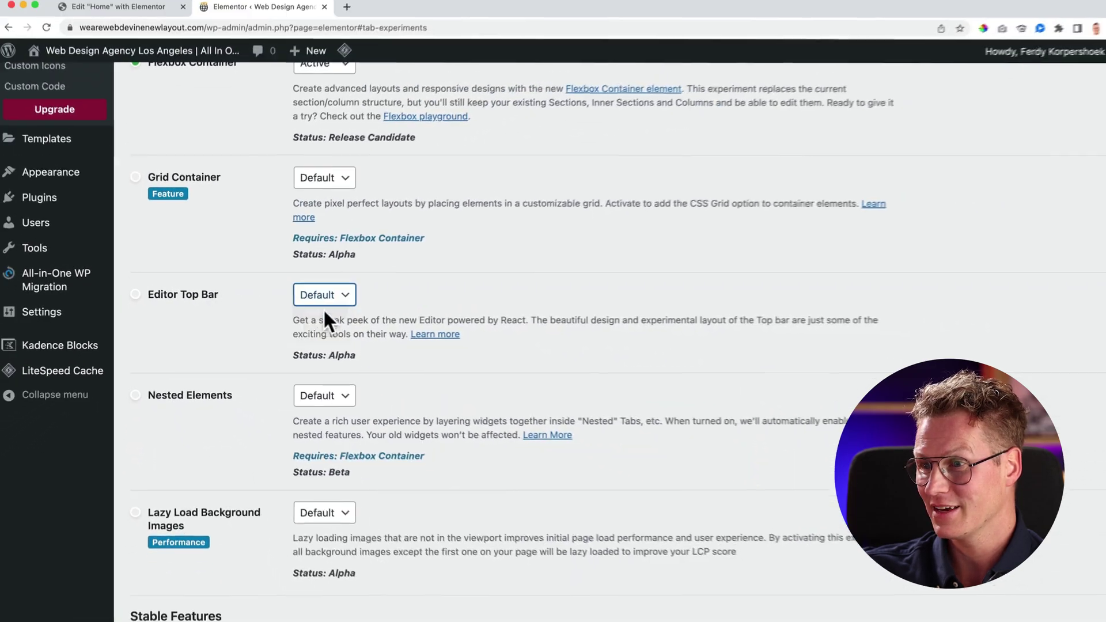
{"action": "key", "text": "Down"}
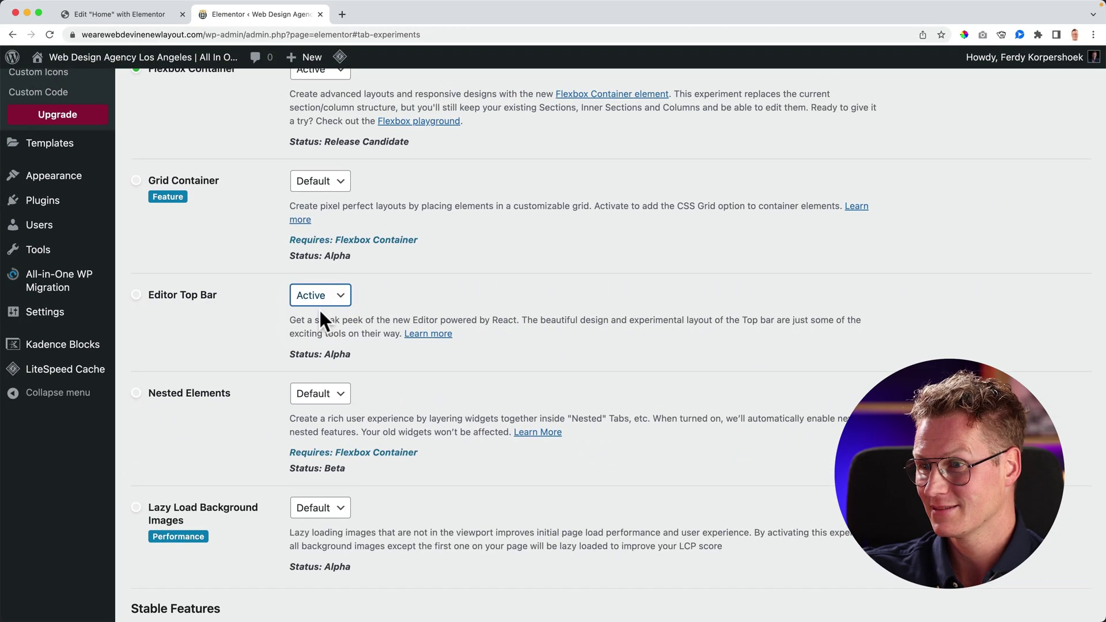
{"action": "scroll", "coordinate": [311, 345], "scroll_direction": "down", "scroll_amount": 20}
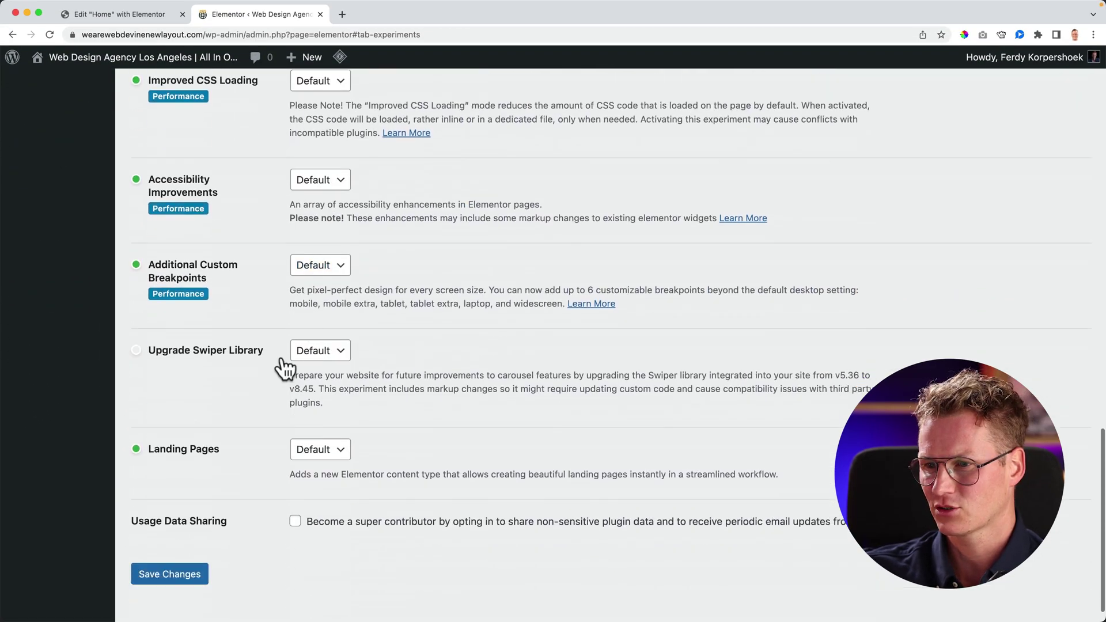
{"action": "left_click", "coordinate": [174, 548]}
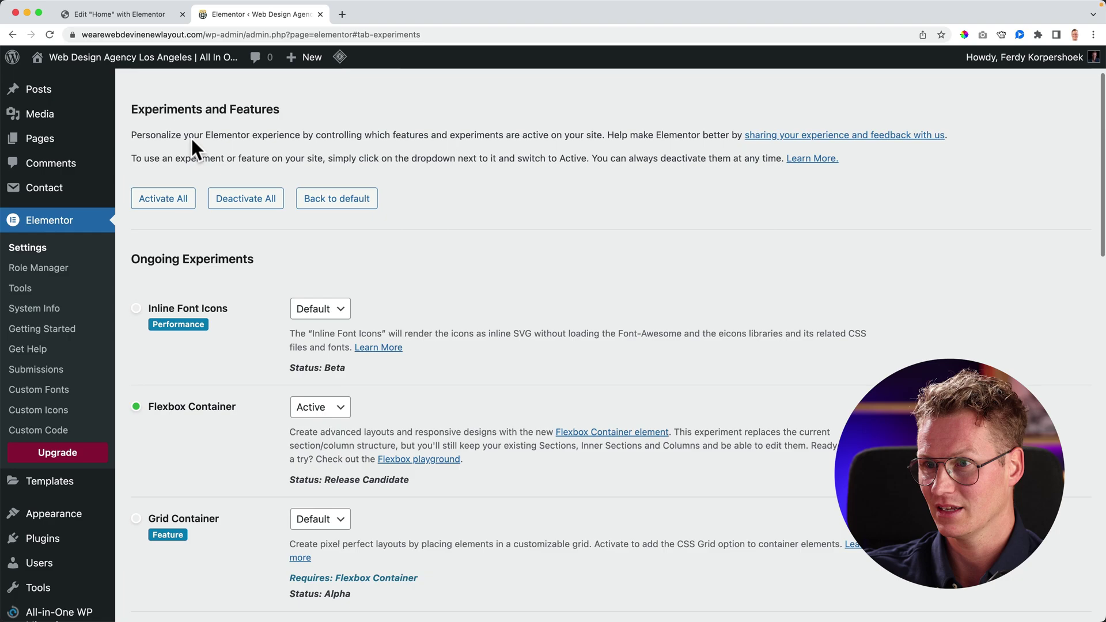
Step: Visit the site homepage and load the Home page in the new top-bar Elementor editor
{"action": "left_click", "coordinate": [166, 65]}
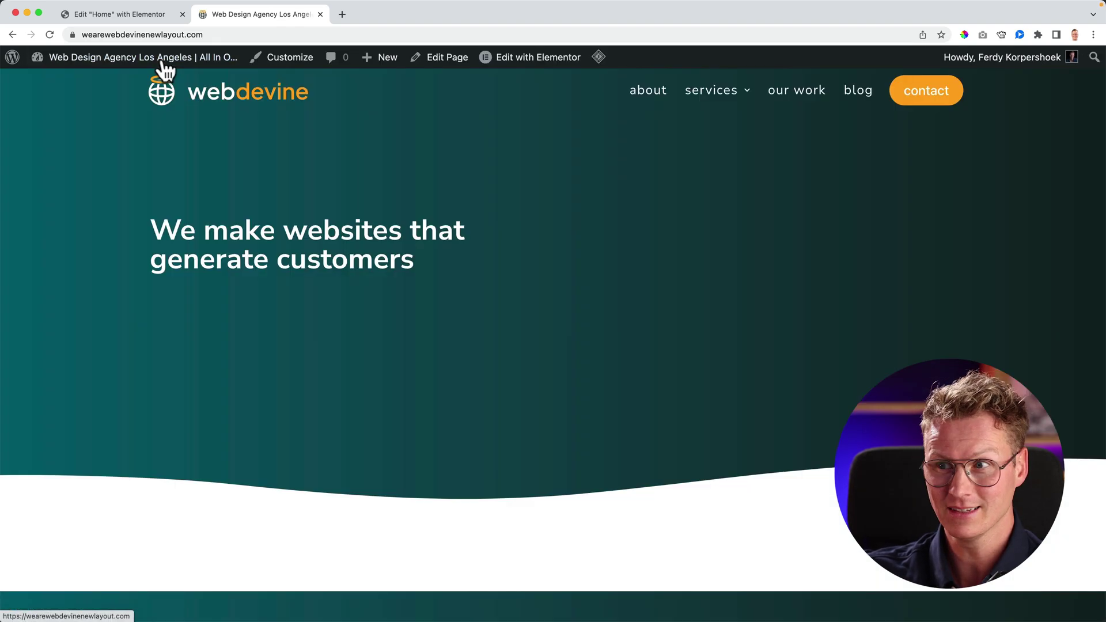
{"action": "left_click", "coordinate": [516, 64]}
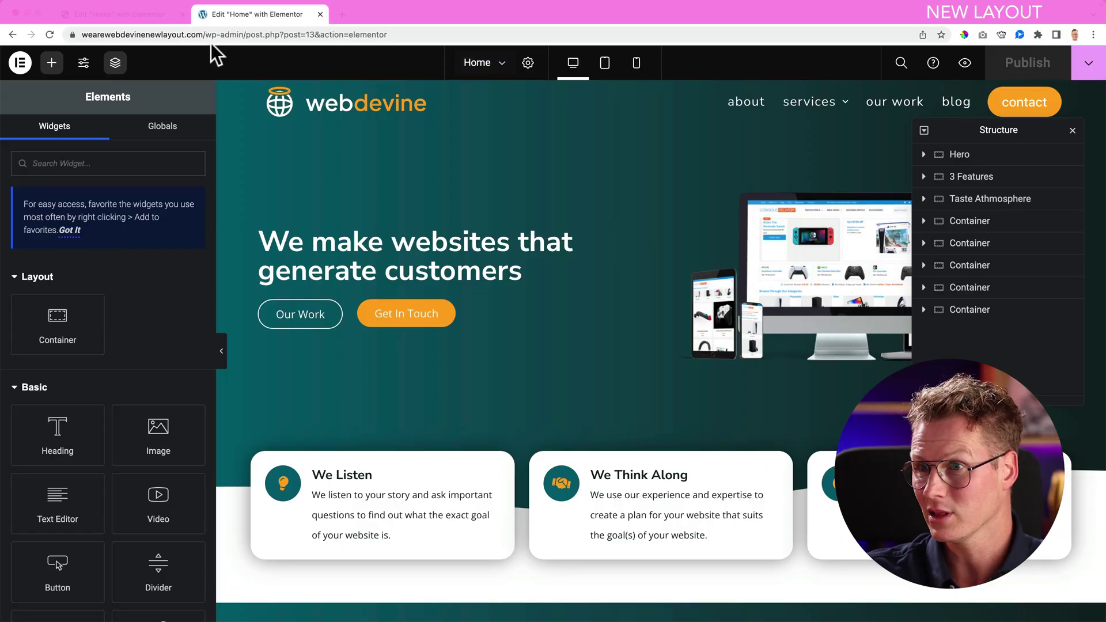
Step: Compare both editors and show the Get In Touch button's Advanced settings in the old layout
{"action": "left_click", "coordinate": [140, 17]}
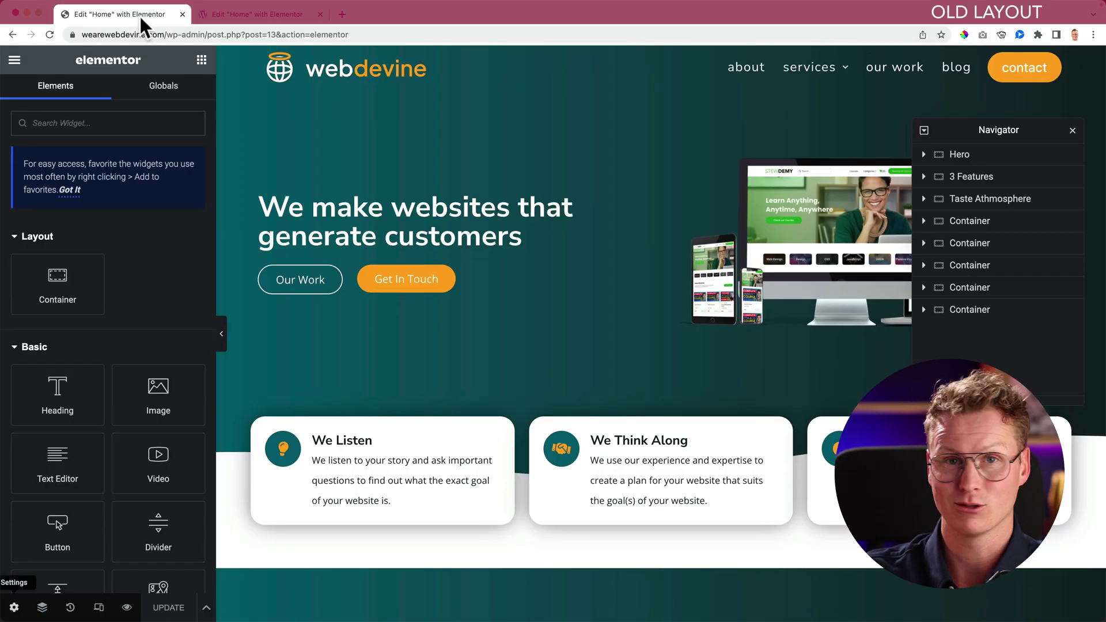
{"action": "left_click", "coordinate": [252, 16]}
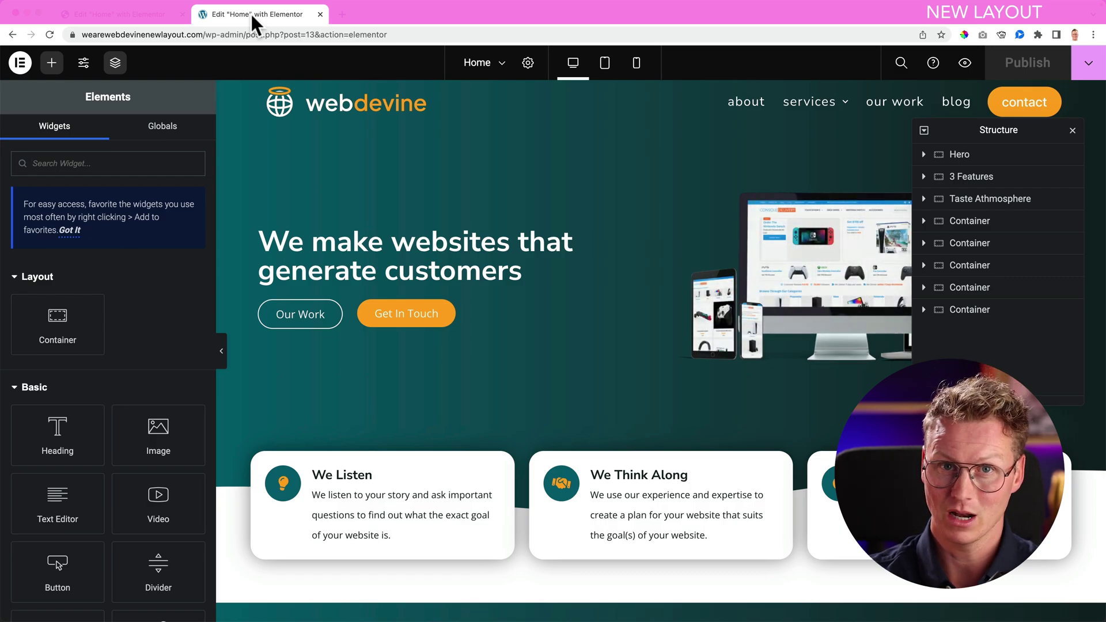
{"action": "key", "text": "ctrl+shift+Tab"}
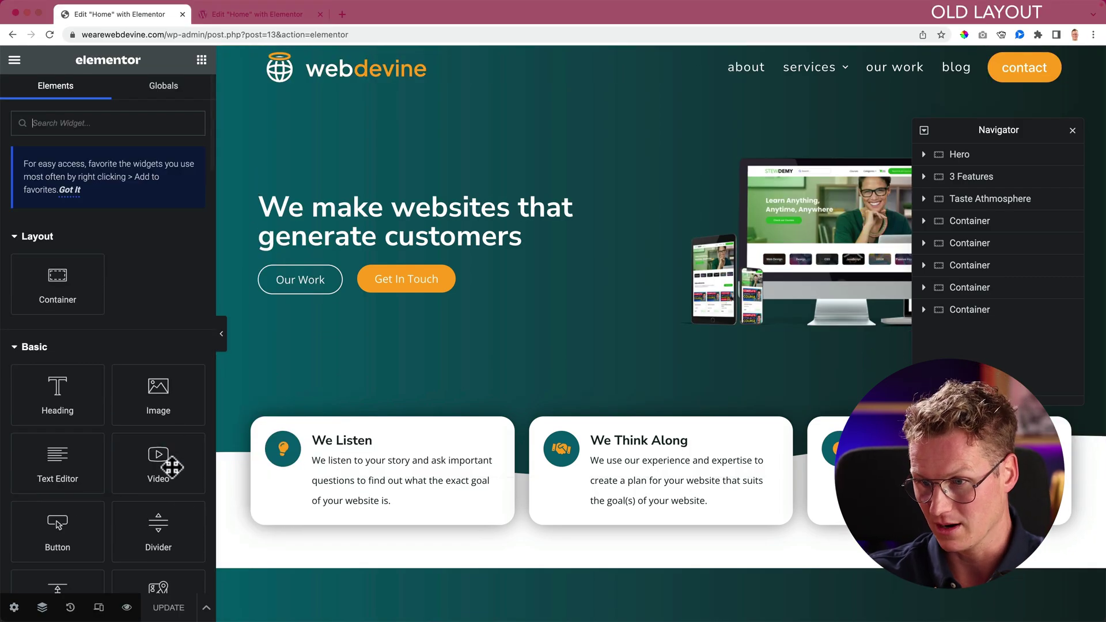
{"action": "left_click", "coordinate": [407, 279]}
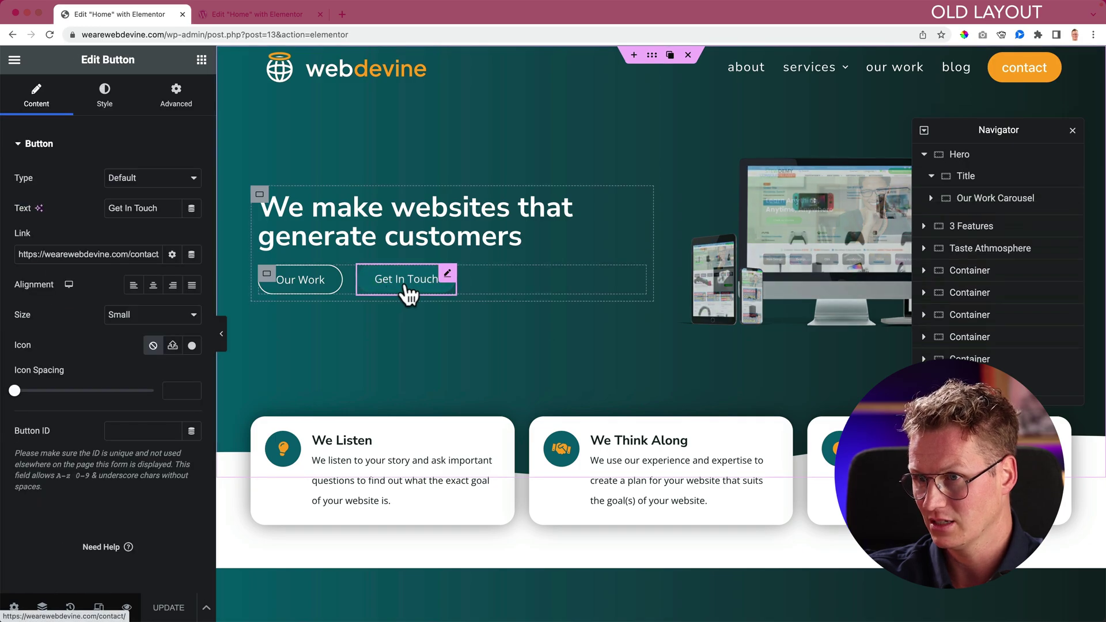
{"action": "left_click", "coordinate": [176, 97]}
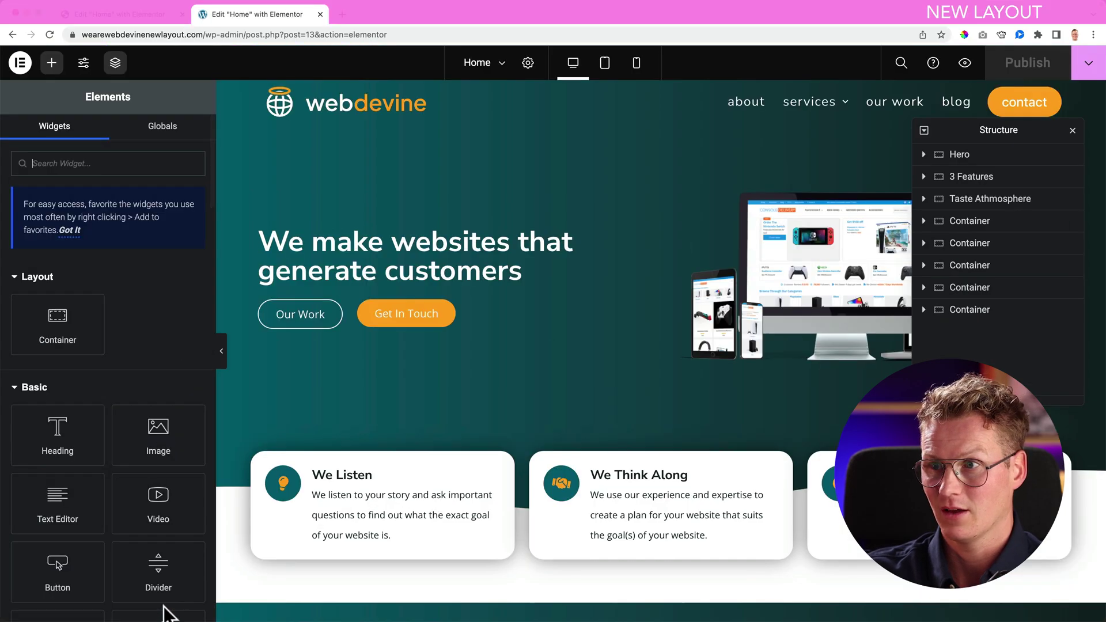
Step: Set the Get In Touch button's margin to 0 in the new layout and publish the page
{"action": "left_click", "coordinate": [388, 315]}
{"action": "left_click", "coordinate": [176, 137]}
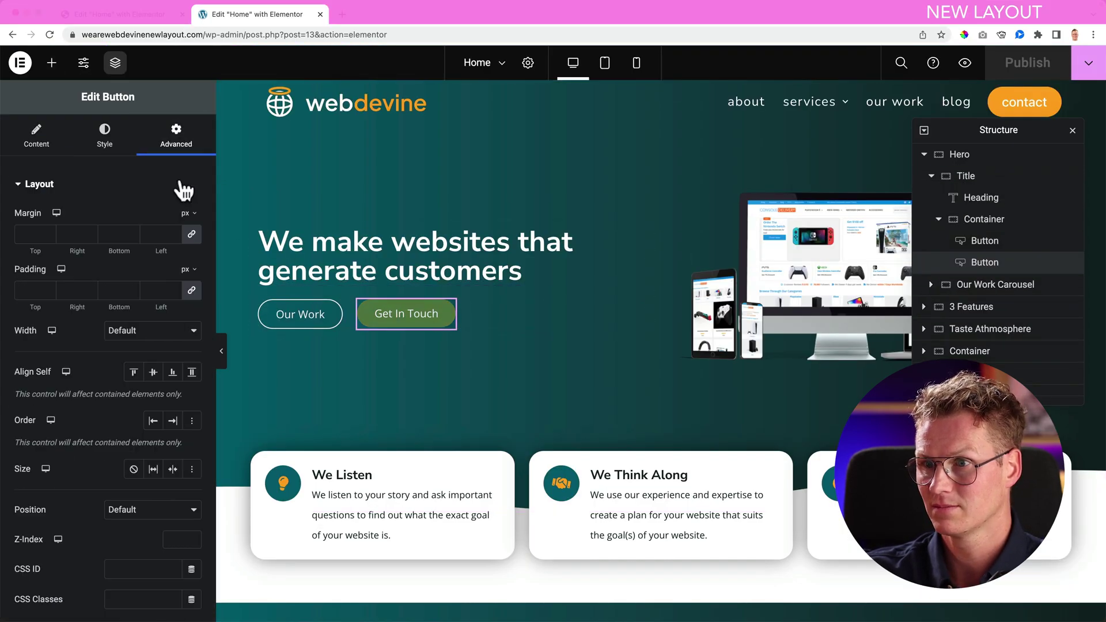
{"action": "left_click", "coordinate": [156, 234]}
{"action": "type", "text": "0"}
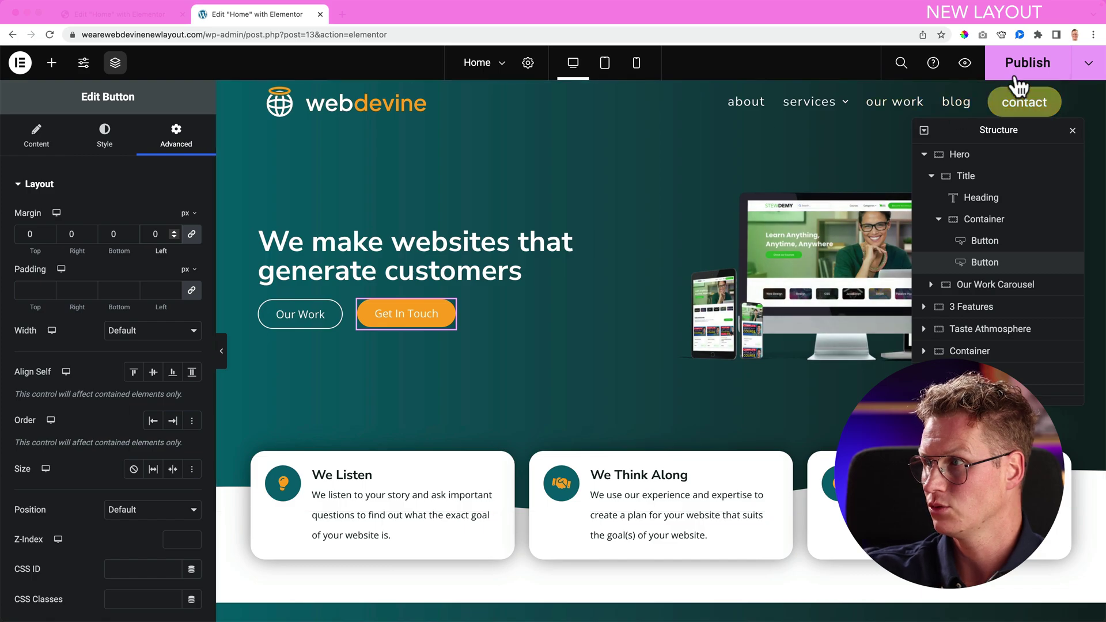
{"action": "left_click", "coordinate": [1018, 66]}
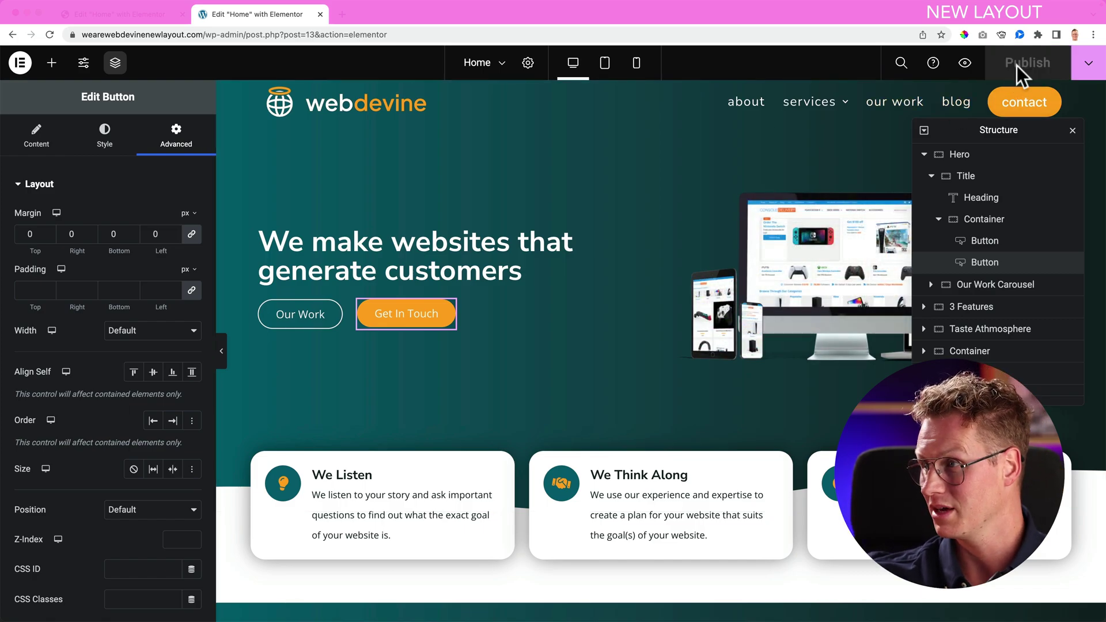
{"action": "key", "text": "ctrl+shift+Tab"}
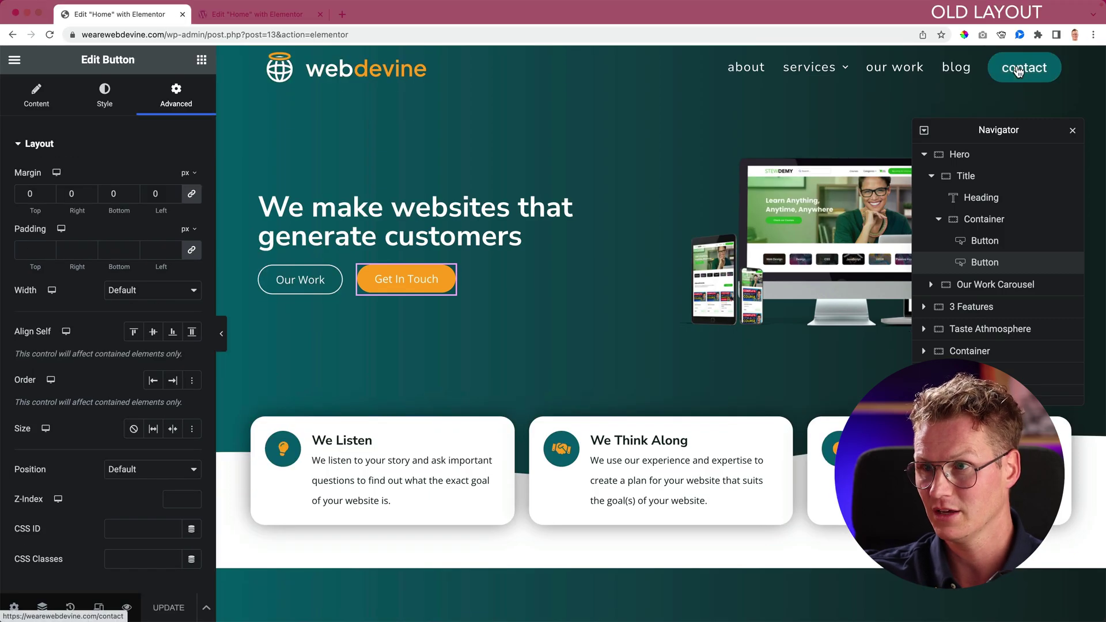
Step: Toggle the side panel, then preview the Home page from both editors, closing each preview tab
{"action": "left_click", "coordinate": [222, 334]}
{"action": "left_click", "coordinate": [5, 335]}
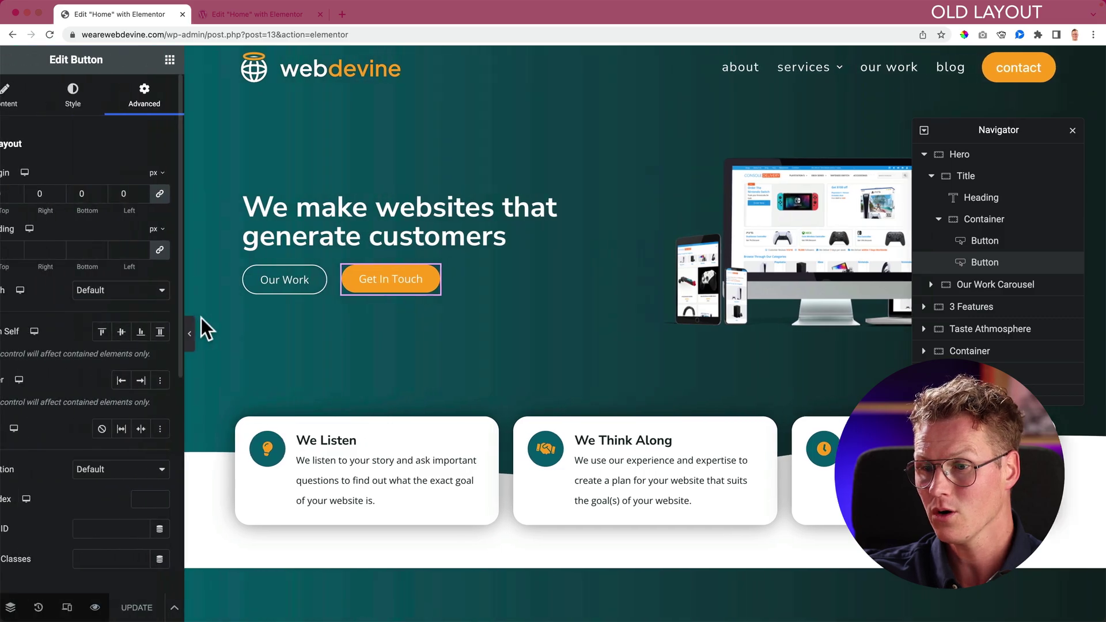
{"action": "left_click", "coordinate": [126, 608]}
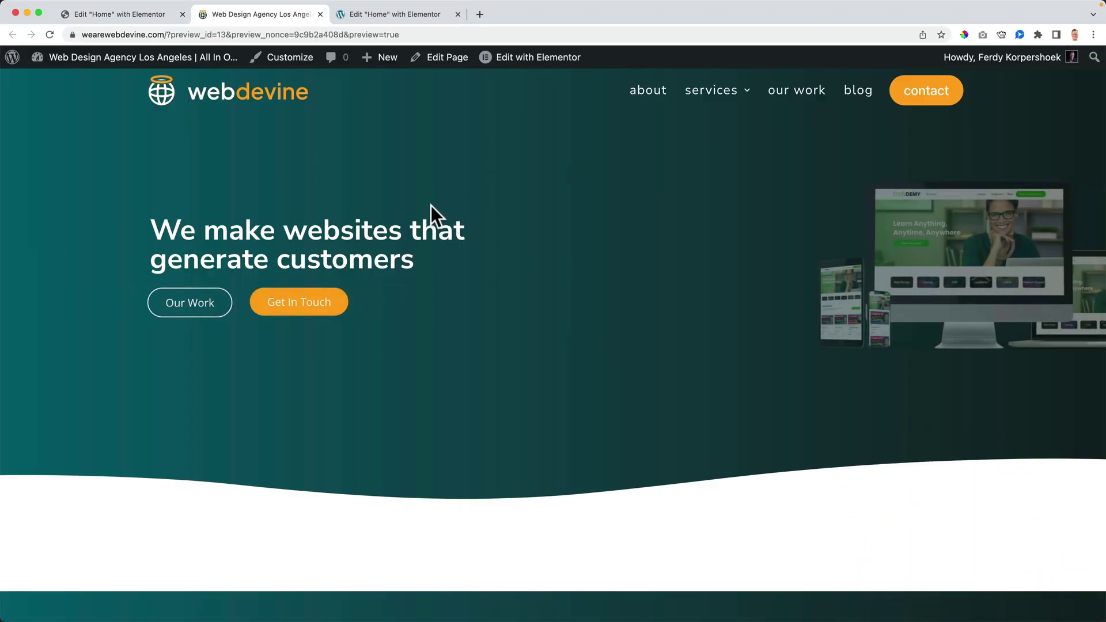
{"action": "left_click", "coordinate": [320, 14]}
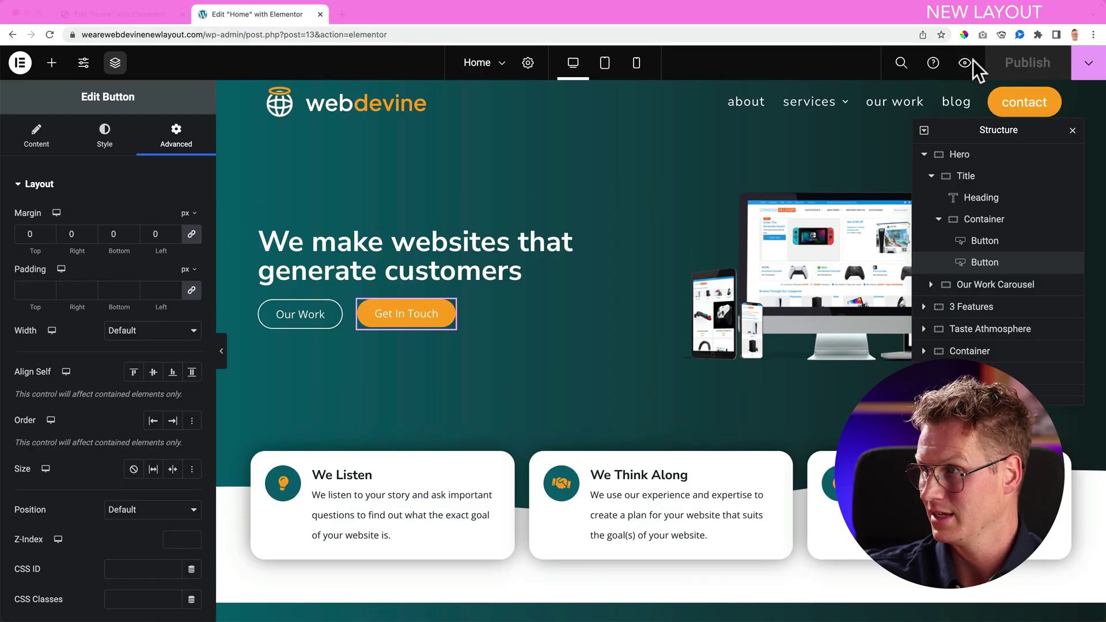
{"action": "left_click", "coordinate": [966, 61]}
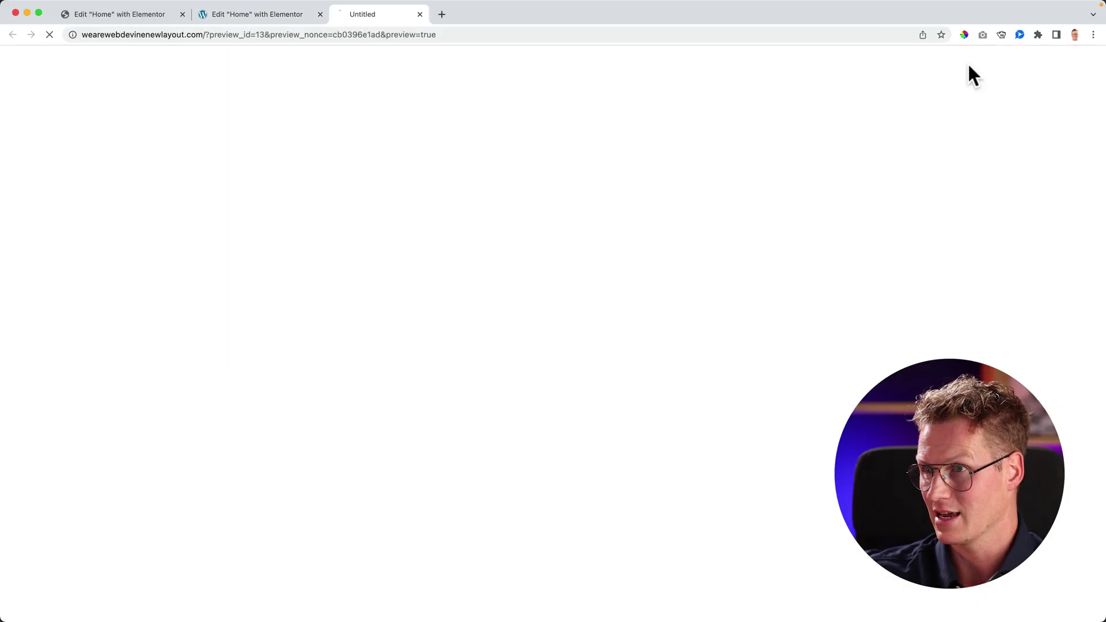
{"action": "left_click", "coordinate": [458, 14]}
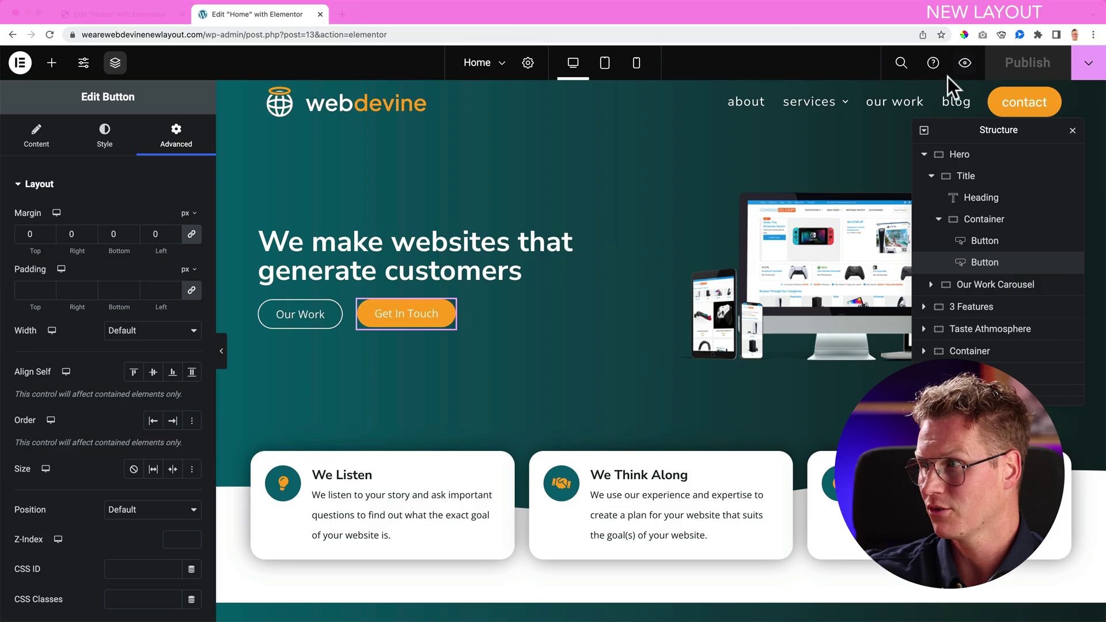
Step: Open the Save Your Page to Library dialog in both the old and new editors, then close both
{"action": "left_click", "coordinate": [126, 17]}
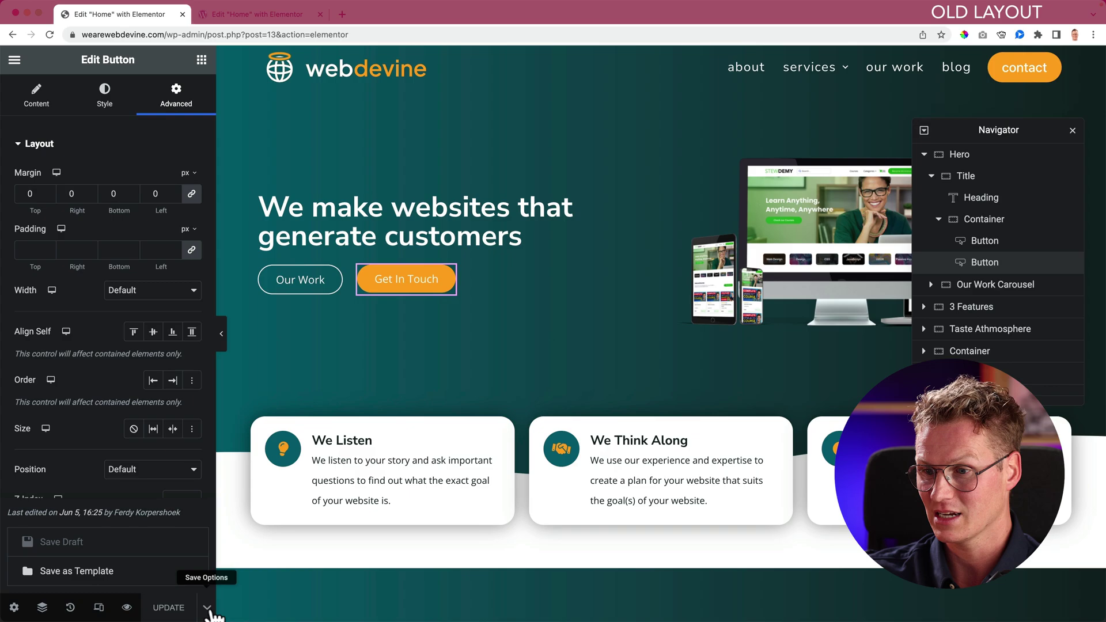
{"action": "left_click", "coordinate": [129, 570]}
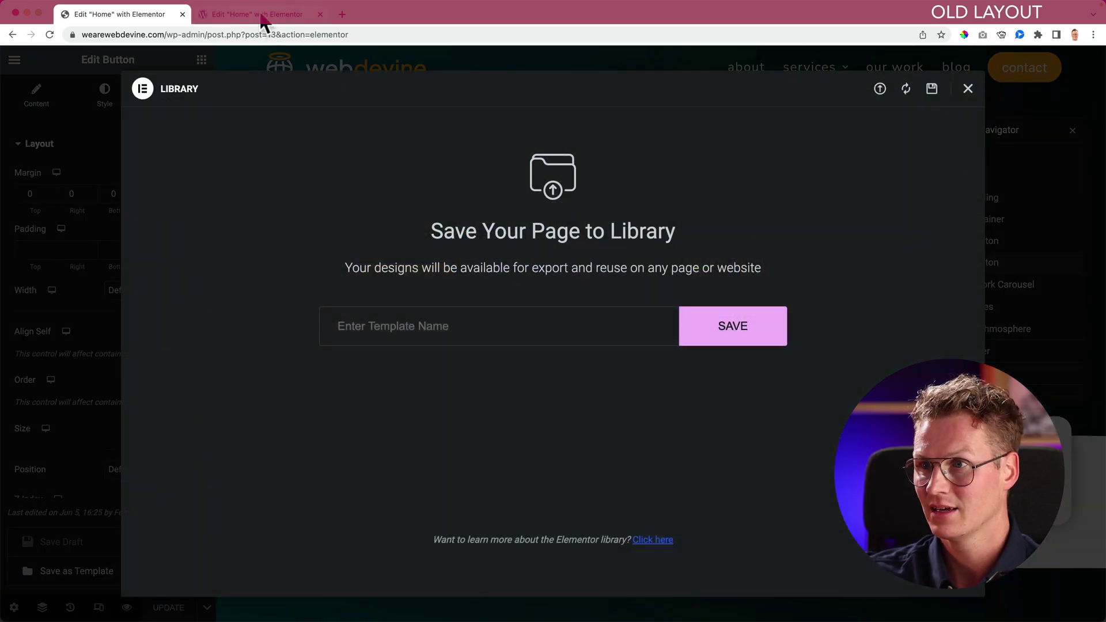
{"action": "left_click", "coordinate": [261, 15]}
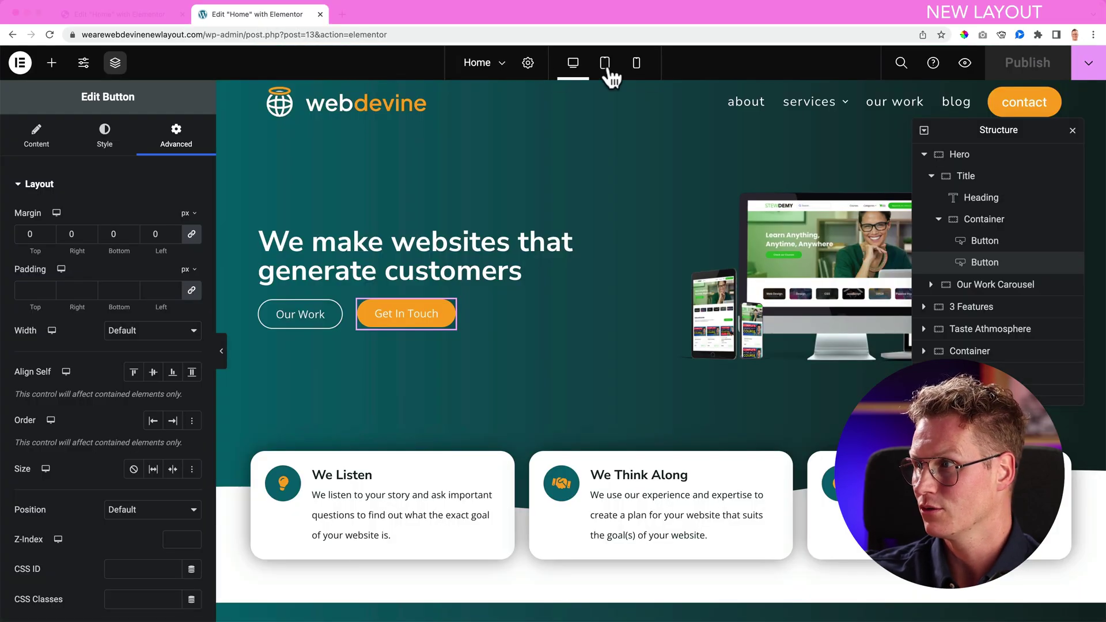
{"action": "left_click", "coordinate": [1089, 70]}
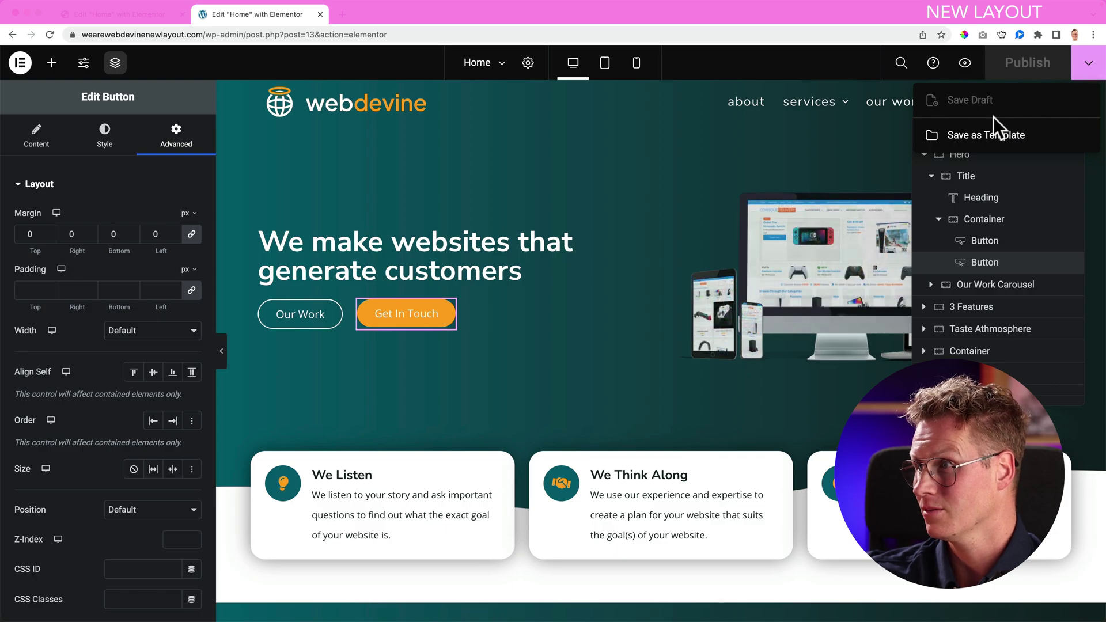
{"action": "left_click", "coordinate": [976, 133]}
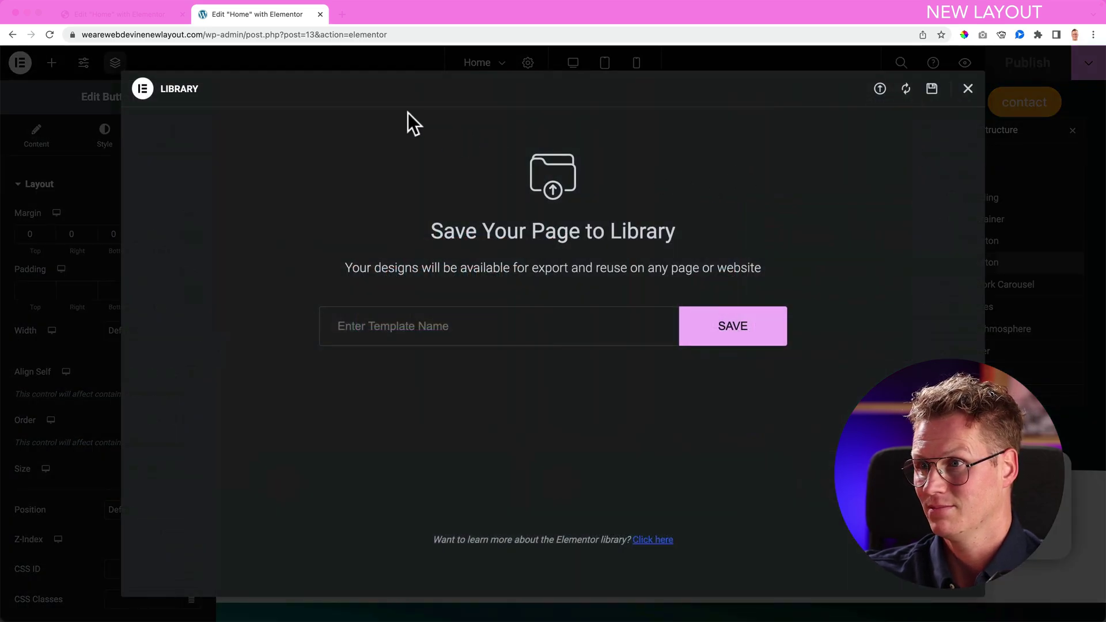
{"action": "key", "text": "Escape"}
{"action": "left_click", "coordinate": [163, 16]}
{"action": "key", "text": "Escape"}
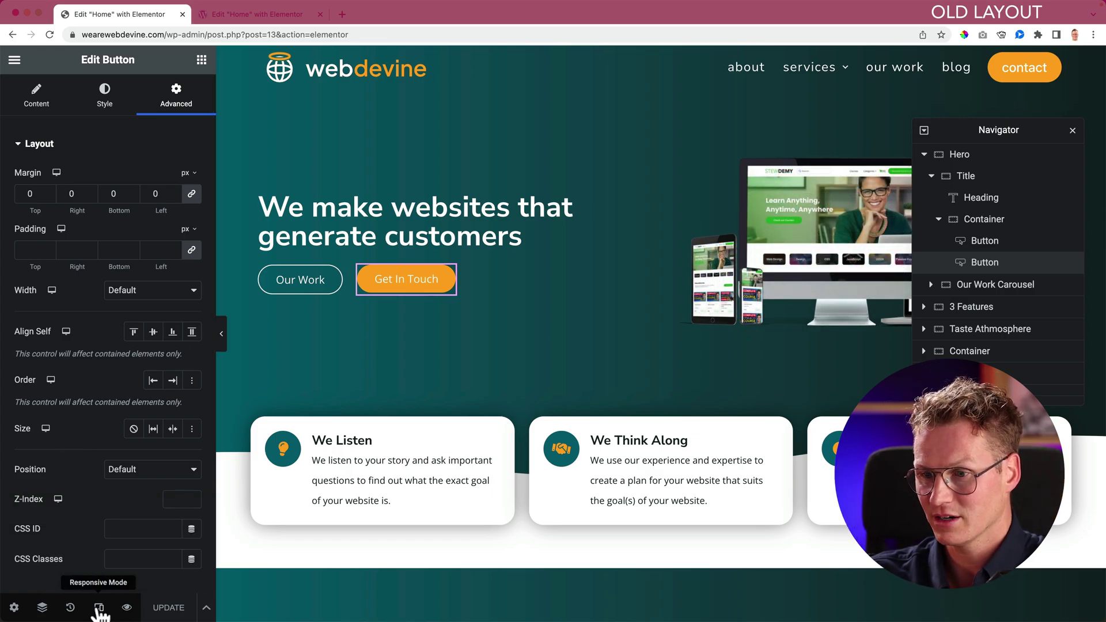
Step: Preview the page at tablet, mobile and desktop widths in the old-layout editor
{"action": "left_click", "coordinate": [99, 608]}
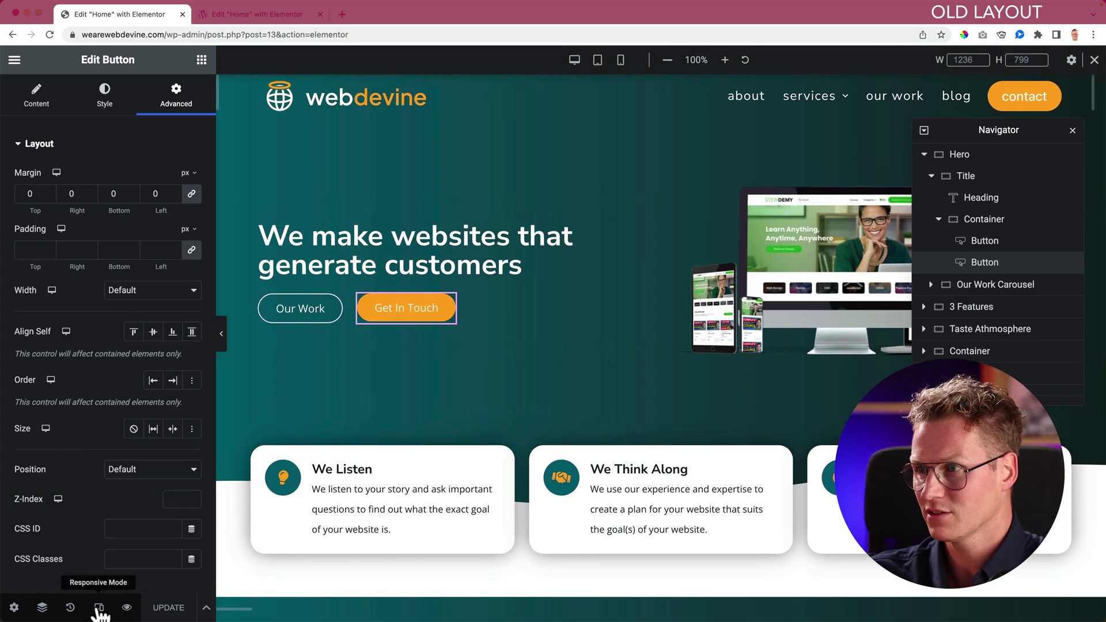
{"action": "left_click", "coordinate": [597, 60]}
{"action": "left_click", "coordinate": [620, 60]}
{"action": "left_click", "coordinate": [573, 60]}
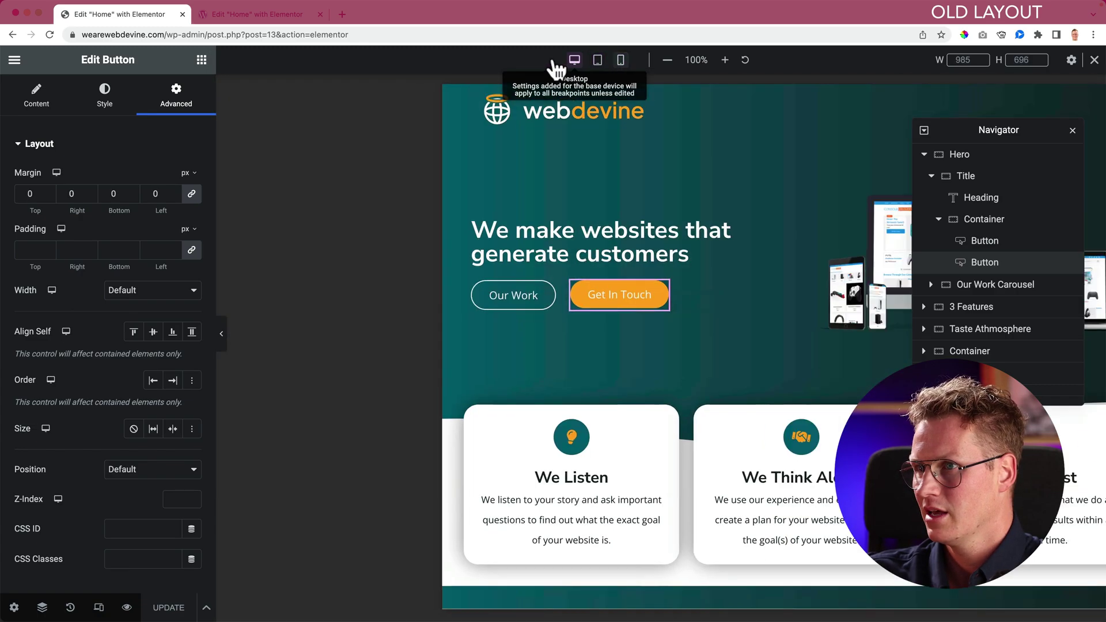
Step: In the new-layout editor, hide the panel and preview tablet, mobile, then desktop widths
{"action": "left_click", "coordinate": [264, 16]}
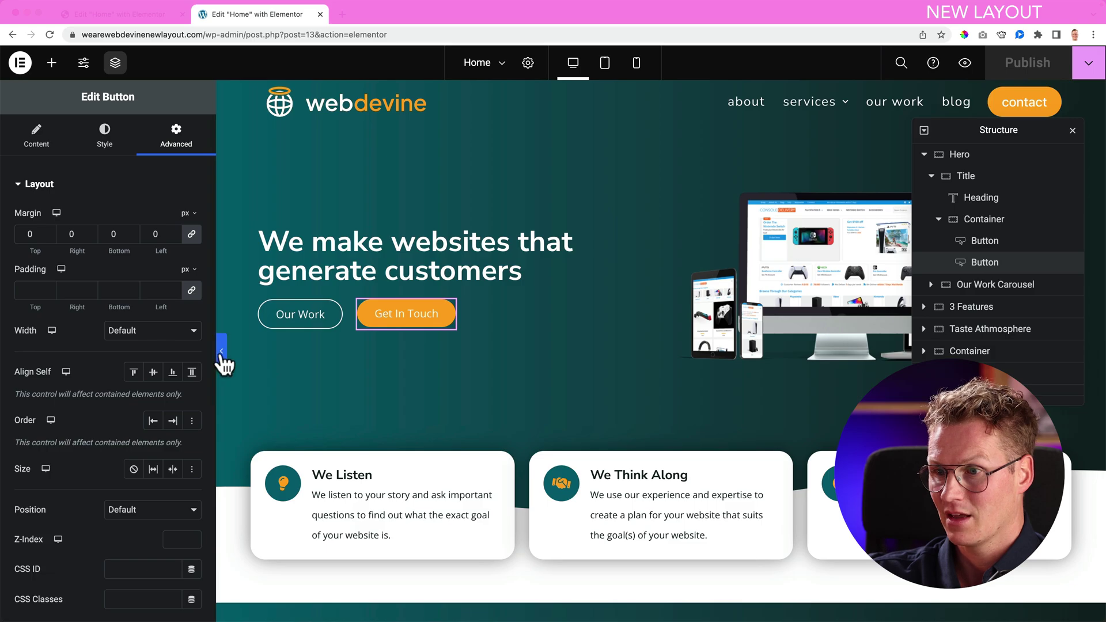
{"action": "left_click", "coordinate": [222, 352]}
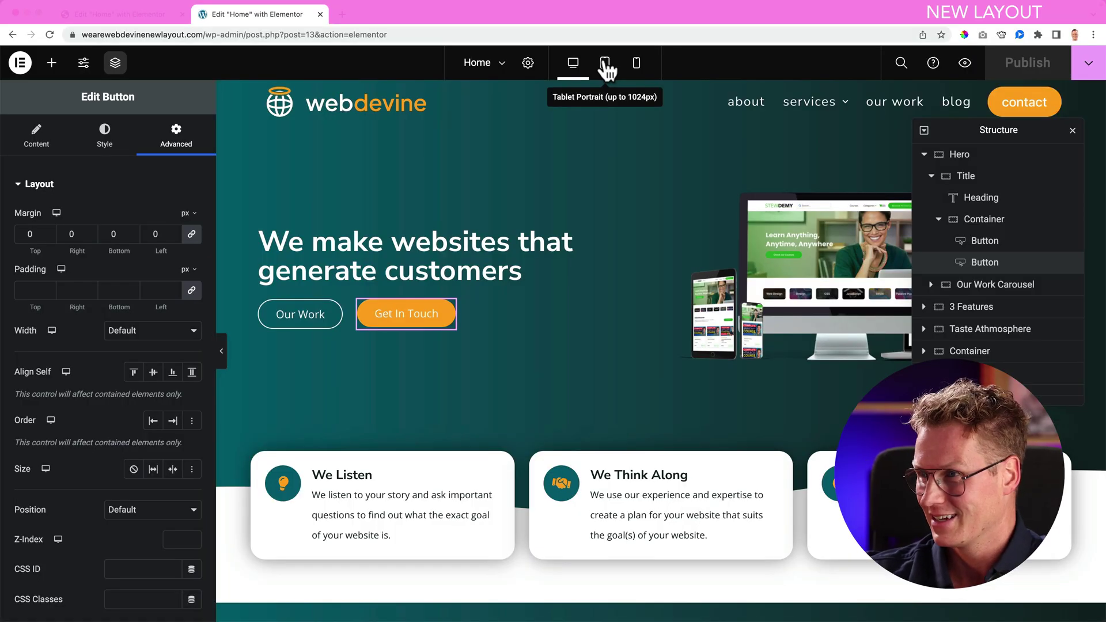
{"action": "left_click", "coordinate": [605, 64]}
{"action": "left_click", "coordinate": [637, 64]}
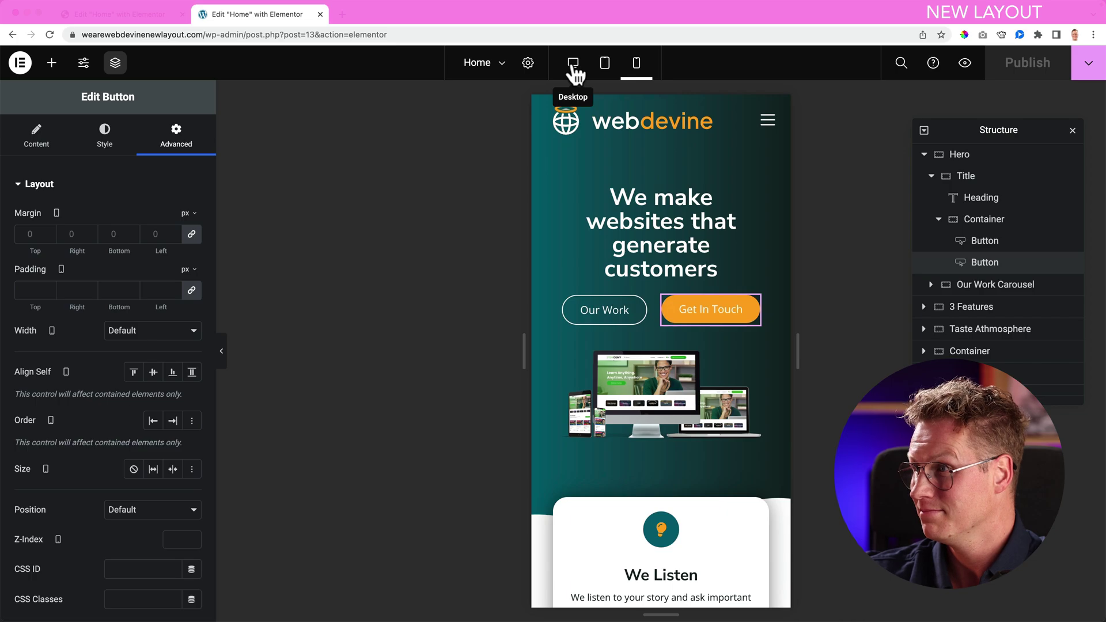
{"action": "left_click", "coordinate": [574, 64]}
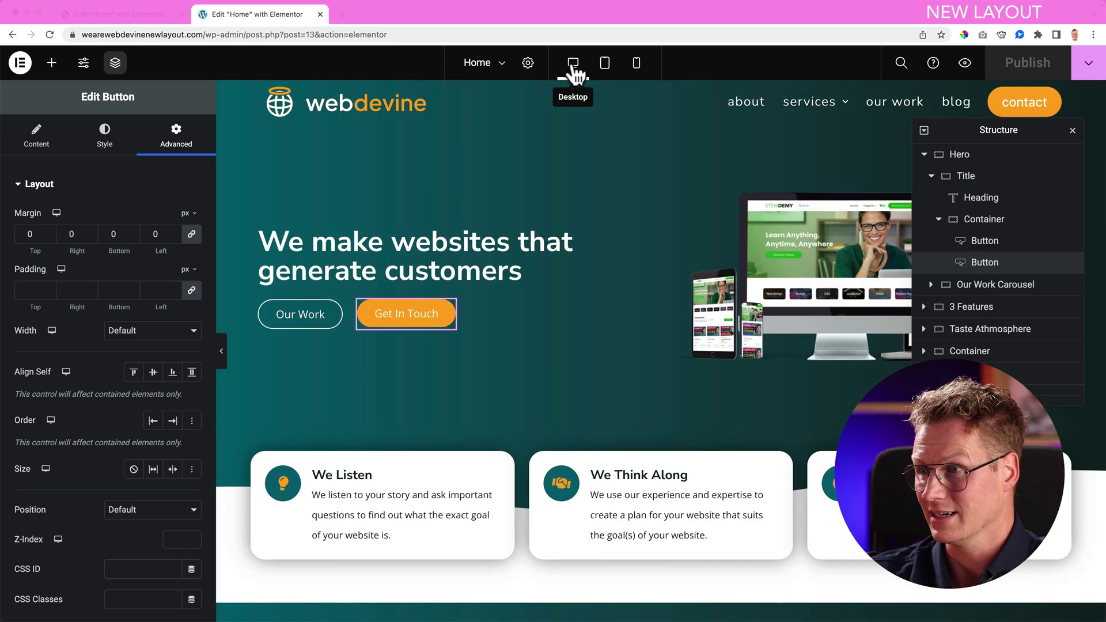
Step: Step the old editor's history between Editing Started and the Button Margin edit, ending at Editing Started
{"action": "left_click", "coordinate": [155, 13]}
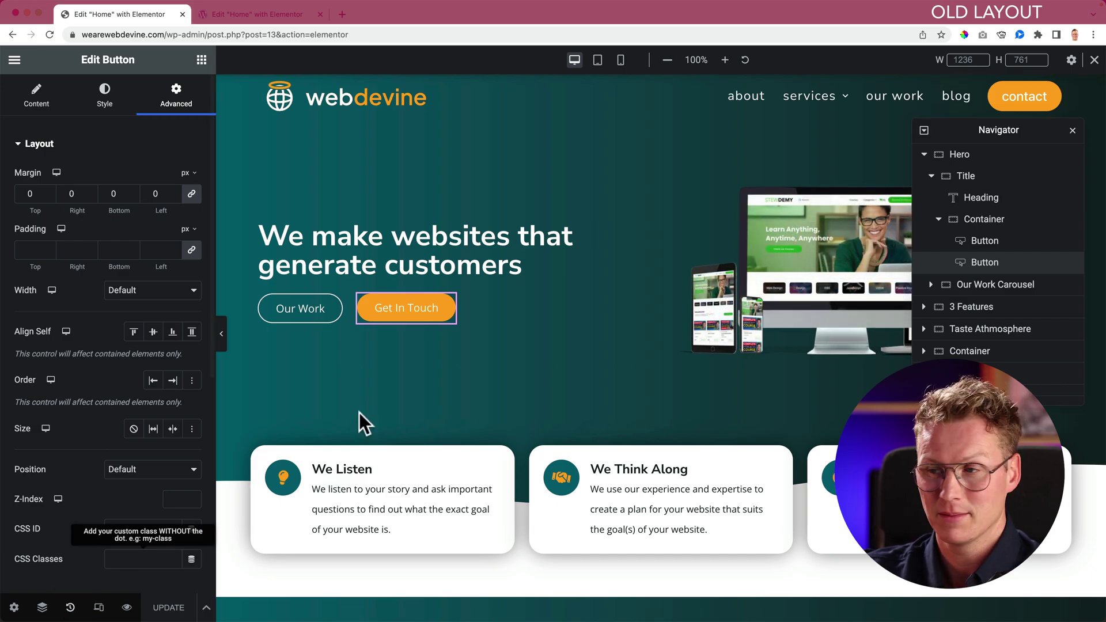
{"action": "scroll", "coordinate": [423, 248], "scroll_direction": "down", "scroll_amount": 1}
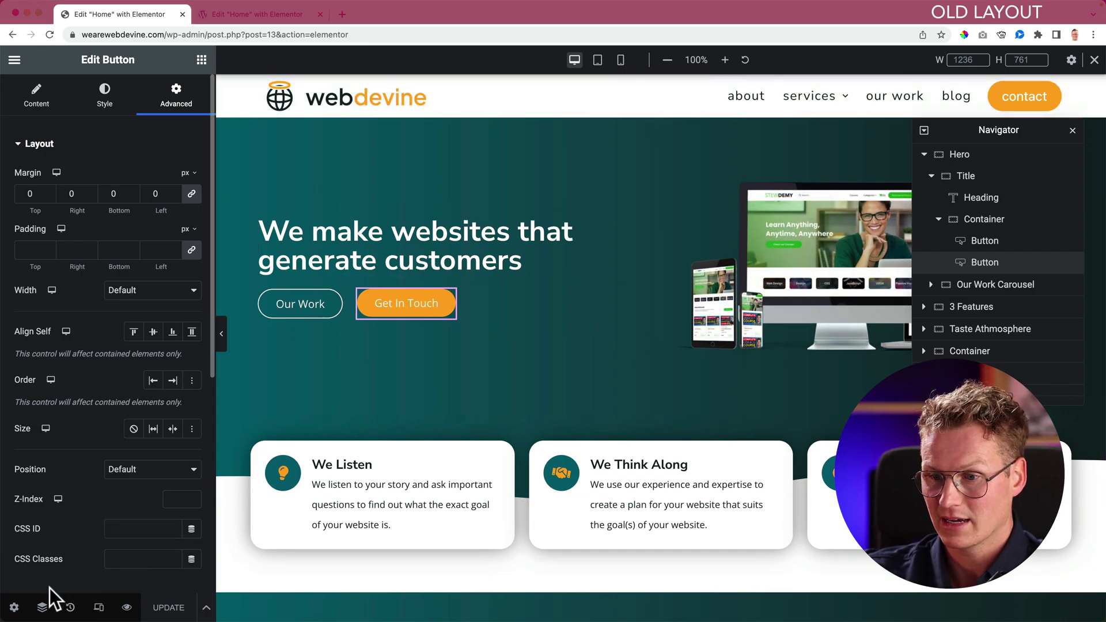
{"action": "left_click", "coordinate": [72, 607]}
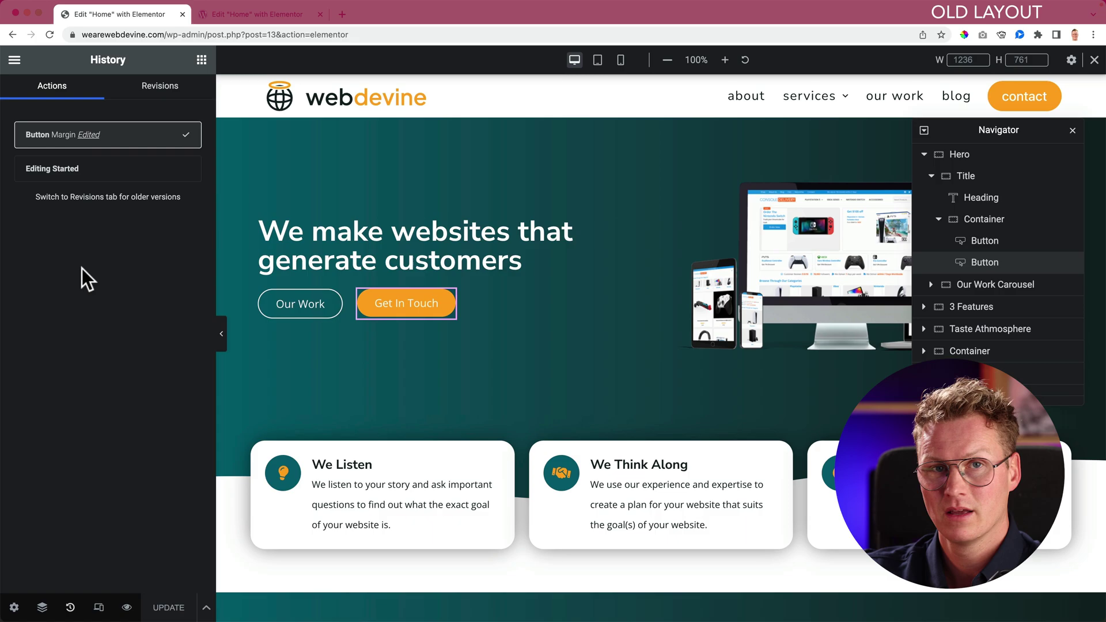
{"action": "left_click", "coordinate": [103, 174]}
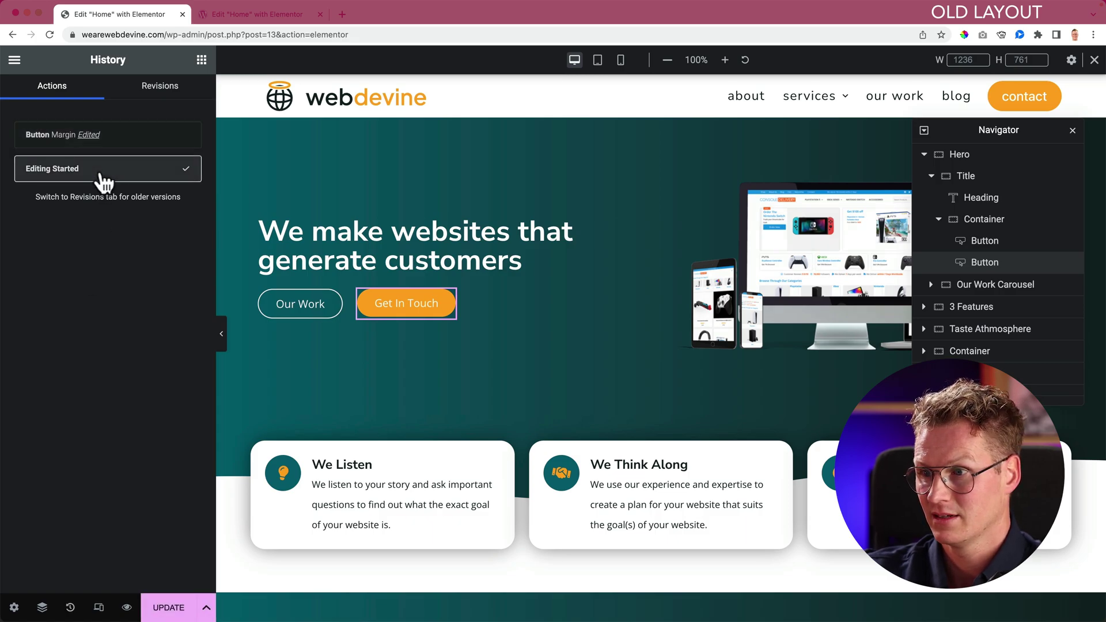
{"action": "left_click", "coordinate": [107, 141]}
{"action": "left_click", "coordinate": [124, 173]}
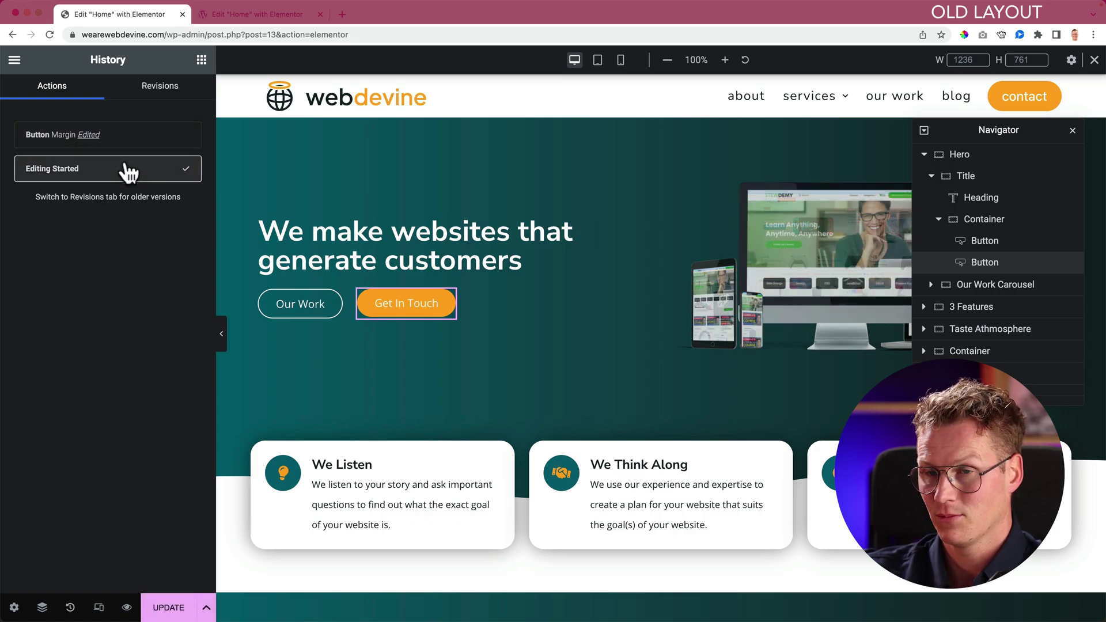
Step: Scroll through the old editor's saved revisions, then return to the new-layout editor
{"action": "left_click", "coordinate": [153, 92]}
{"action": "scroll", "coordinate": [143, 285], "scroll_direction": "down", "scroll_amount": 20}
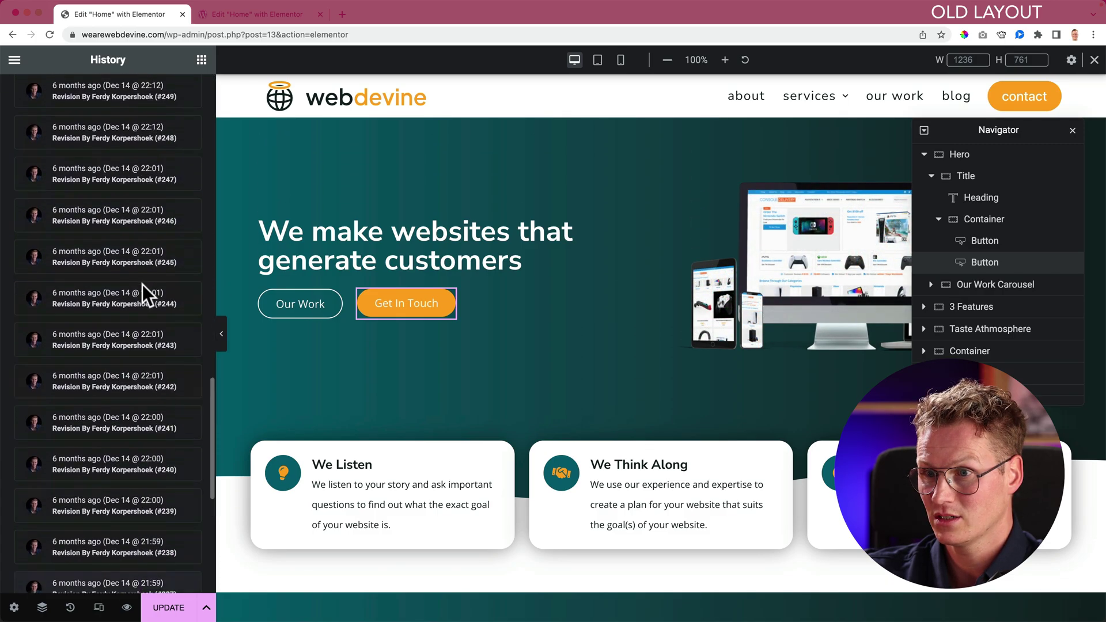
{"action": "scroll", "coordinate": [144, 288], "scroll_direction": "up", "scroll_amount": 20}
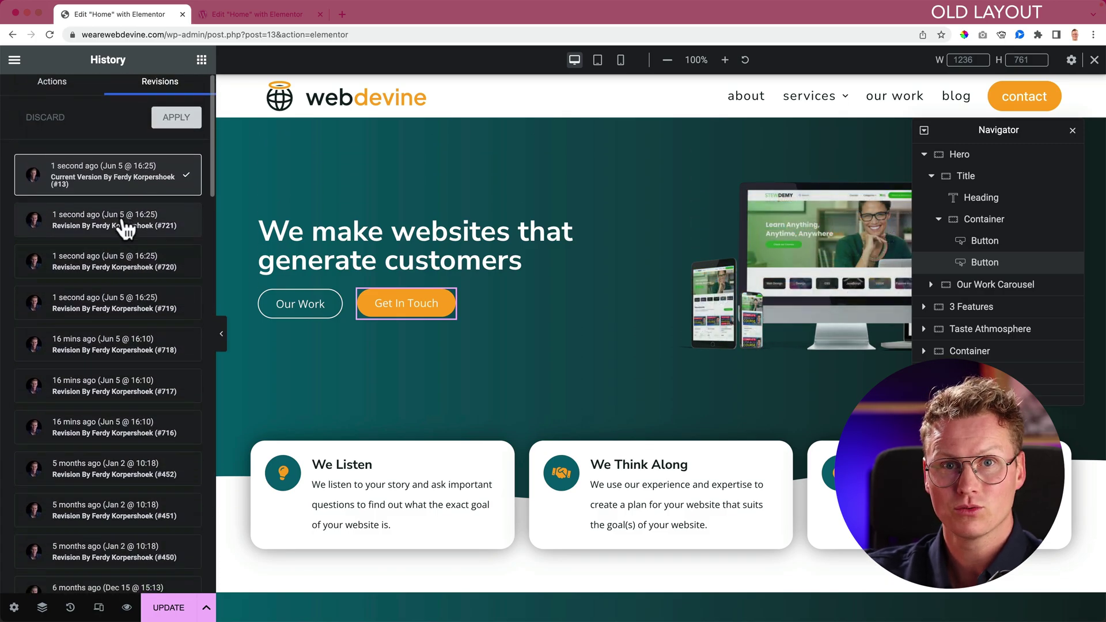
{"action": "scroll", "coordinate": [124, 227], "scroll_direction": "down", "scroll_amount": 20}
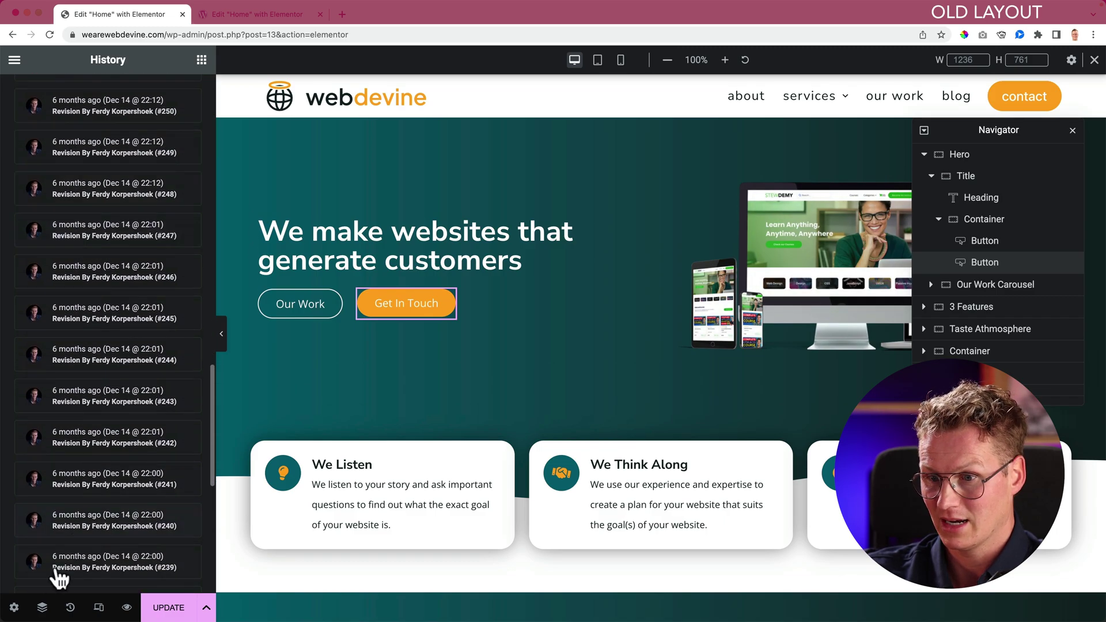
{"action": "scroll", "coordinate": [153, 328], "scroll_direction": "up", "scroll_amount": 20}
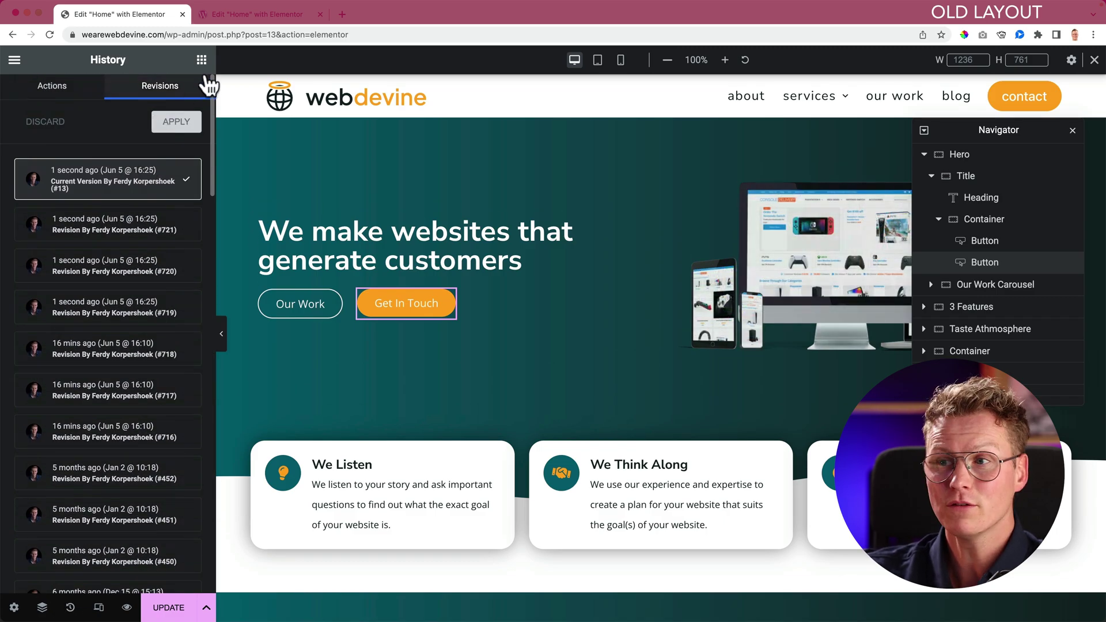
{"action": "left_click", "coordinate": [262, 14]}
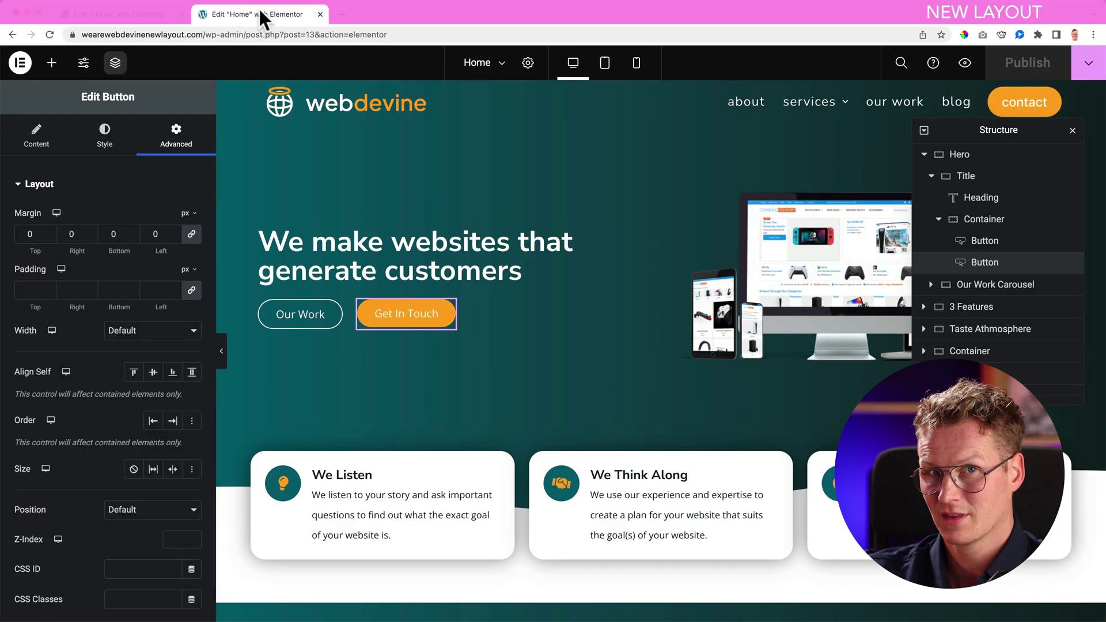
Step: Open History from the new editor's main menu and show the Revisions list
{"action": "left_click", "coordinate": [21, 64]}
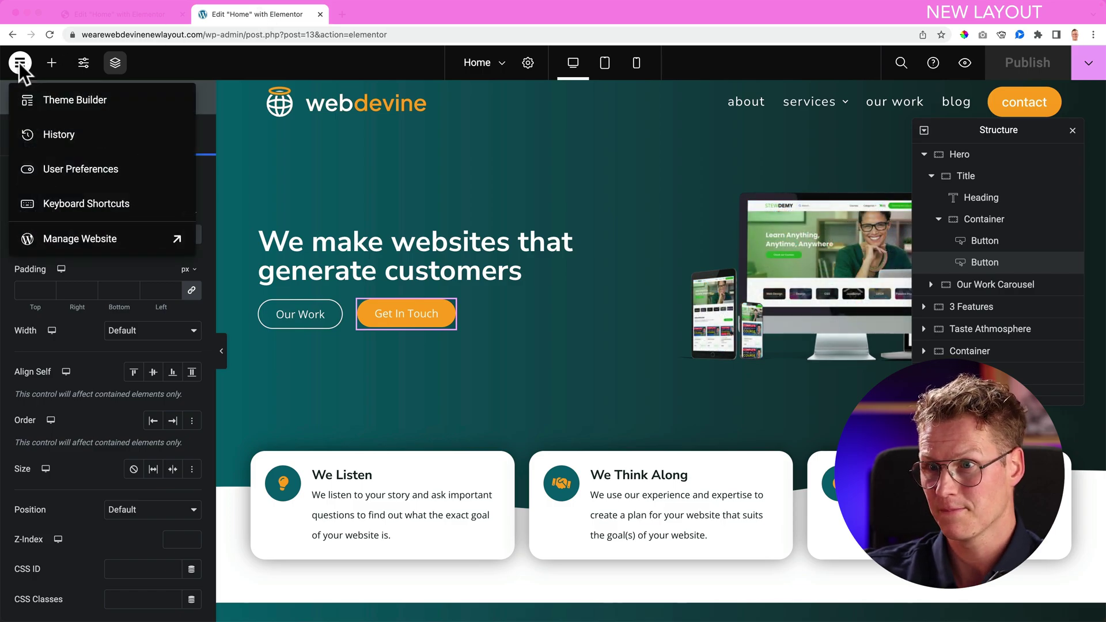
{"action": "left_click", "coordinate": [60, 135]}
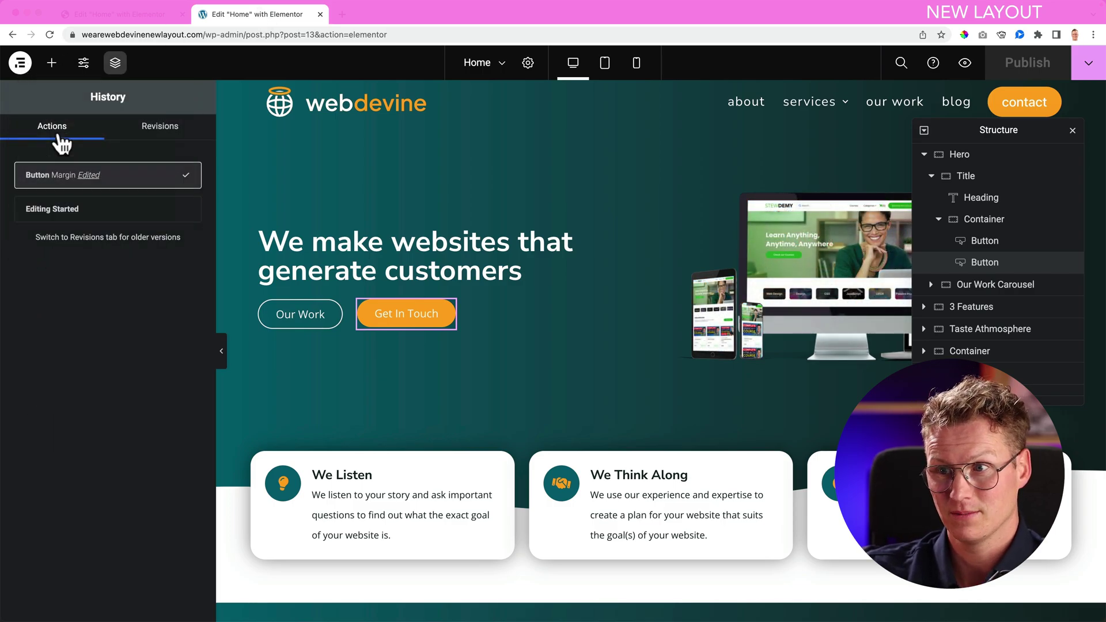
{"action": "left_click", "coordinate": [130, 17]}
{"action": "left_click", "coordinate": [232, 16]}
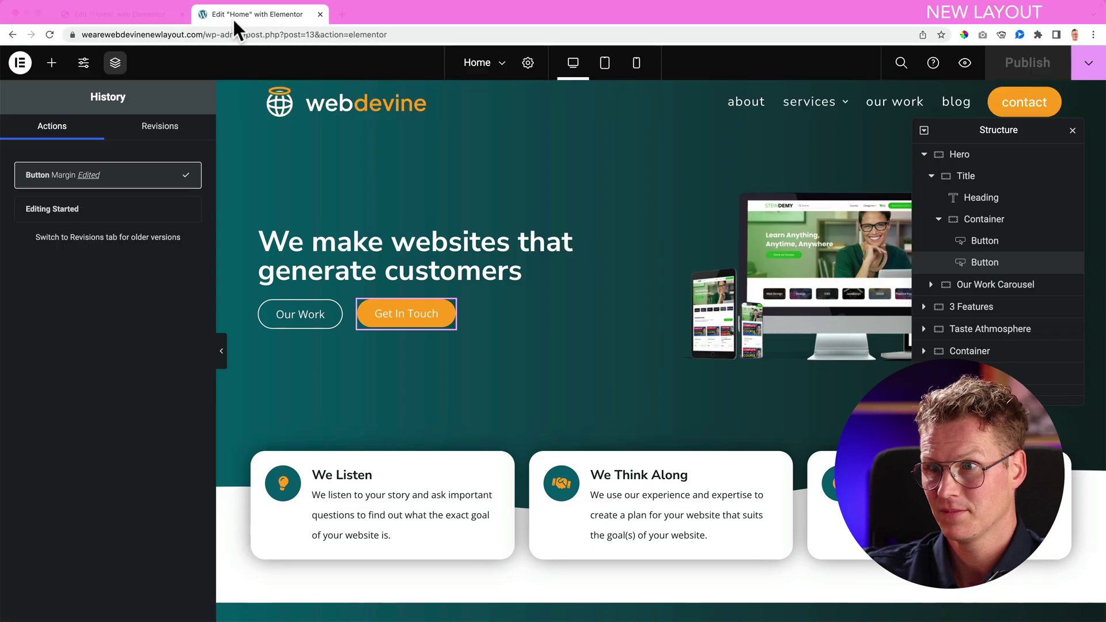
{"action": "left_click", "coordinate": [160, 127]}
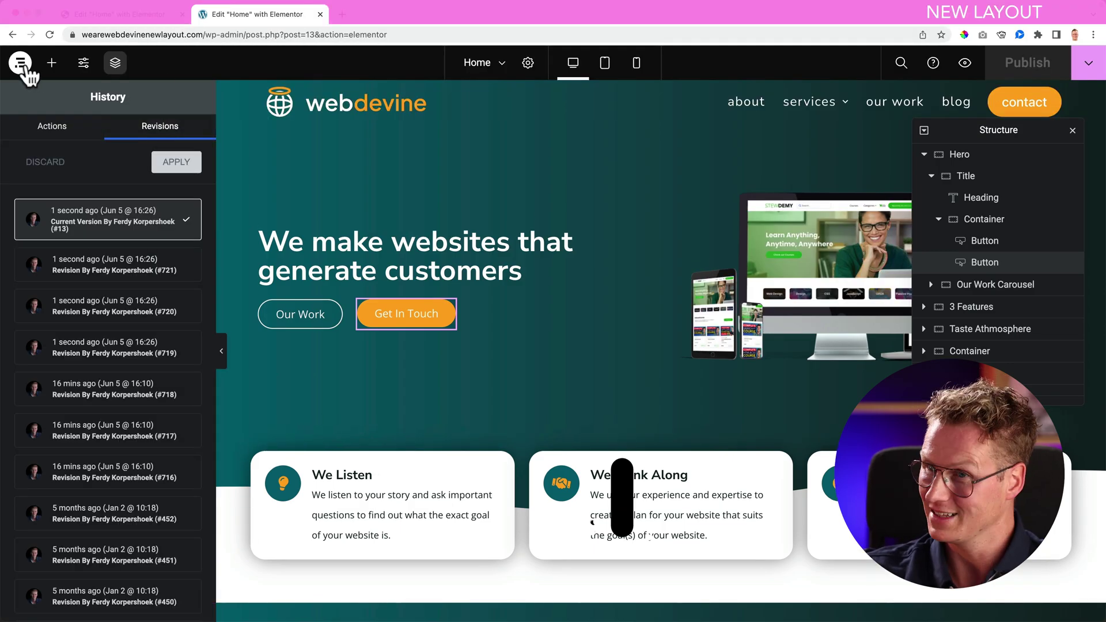
Step: In the old-layout editor, hide and reopen the Navigator
{"action": "left_click", "coordinate": [115, 14]}
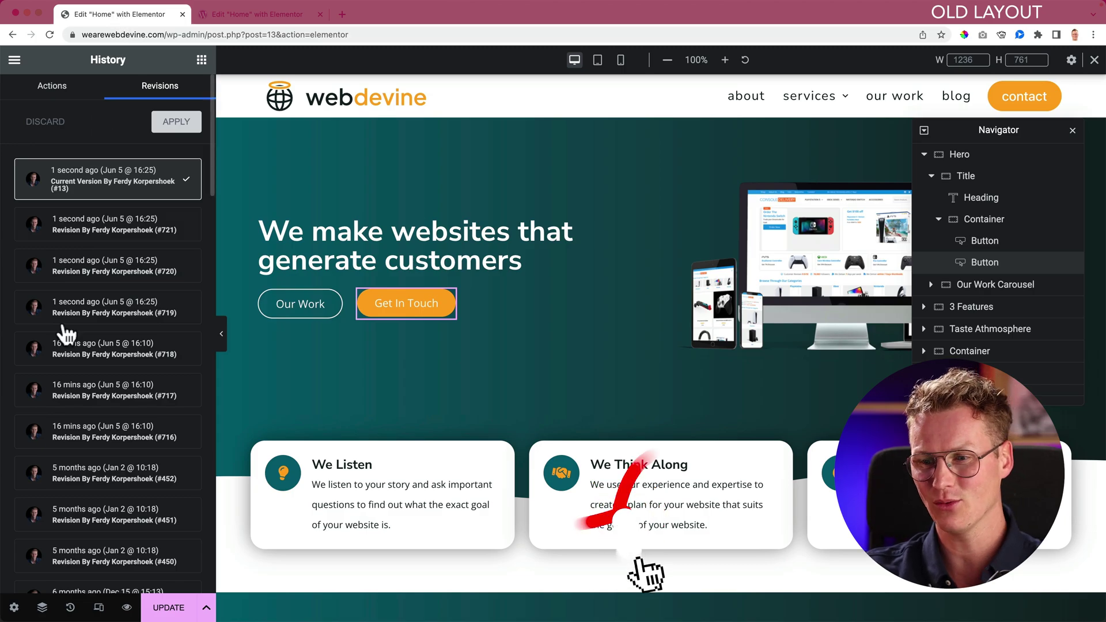
{"action": "left_click", "coordinate": [42, 608]}
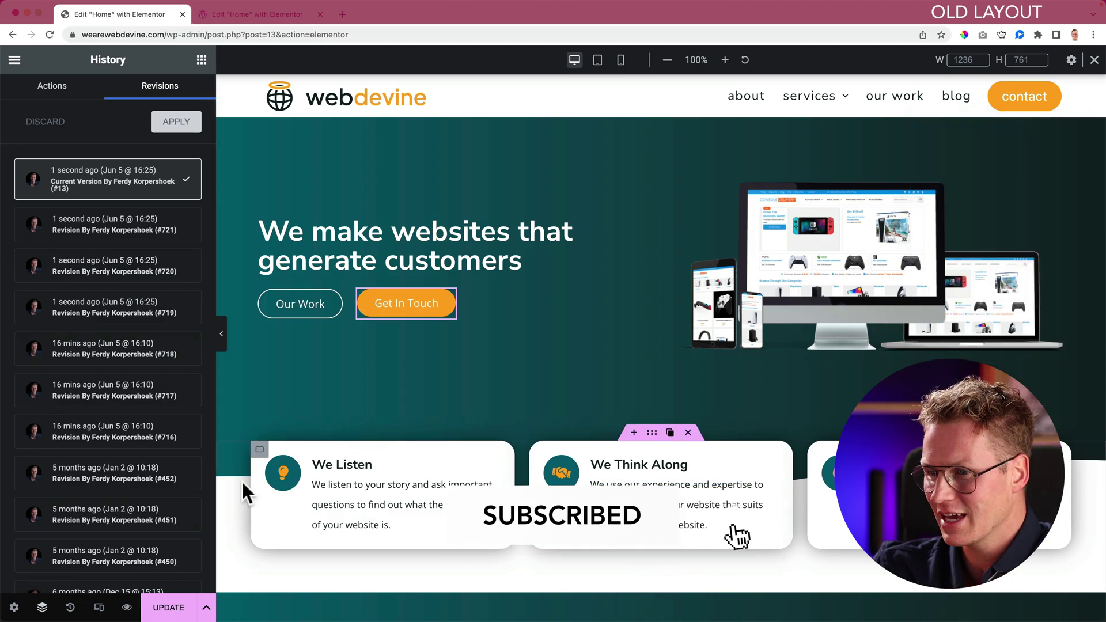
{"action": "left_click", "coordinate": [42, 609]}
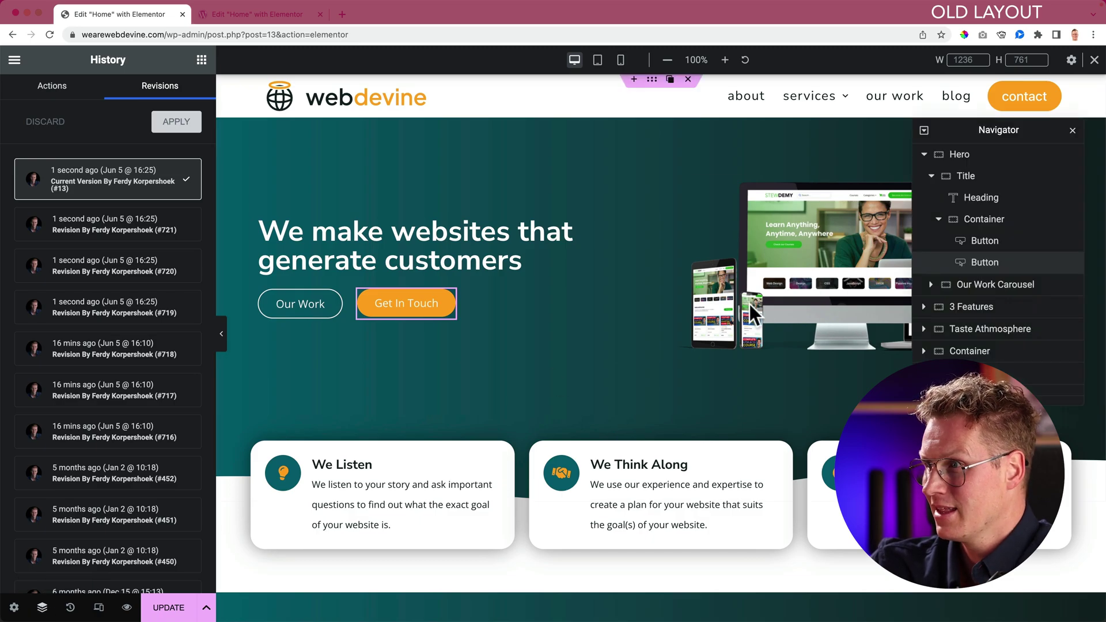
{"action": "scroll", "coordinate": [979, 201], "scroll_direction": "down", "scroll_amount": 2}
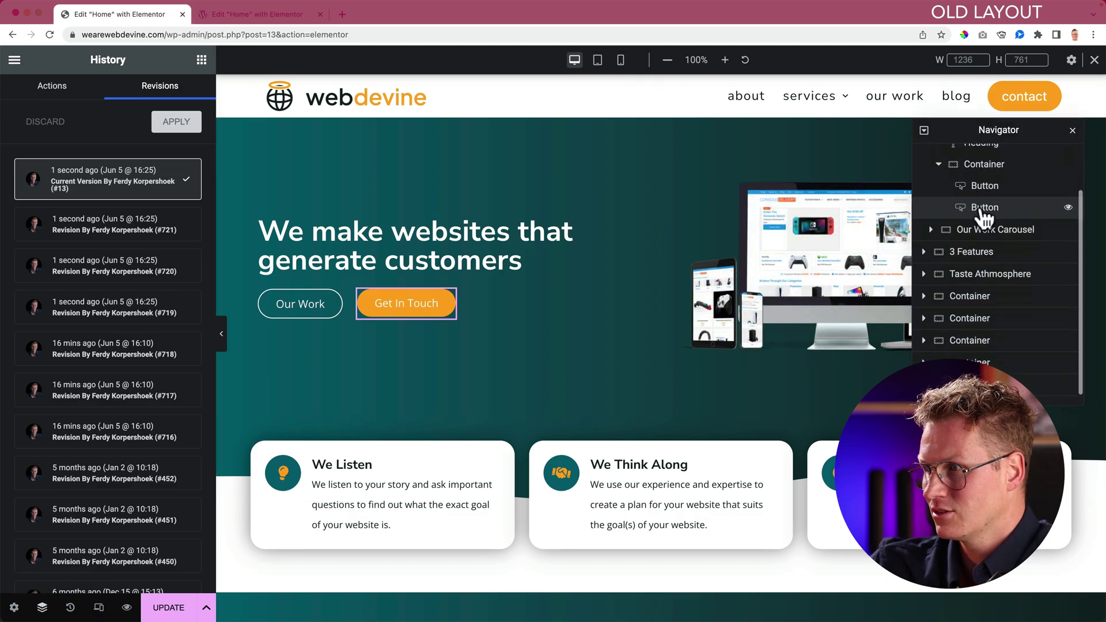
Step: Expand the Taste Athmosphere section in the Navigator and select the container holding the Image Carousel
{"action": "left_click", "coordinate": [932, 276]}
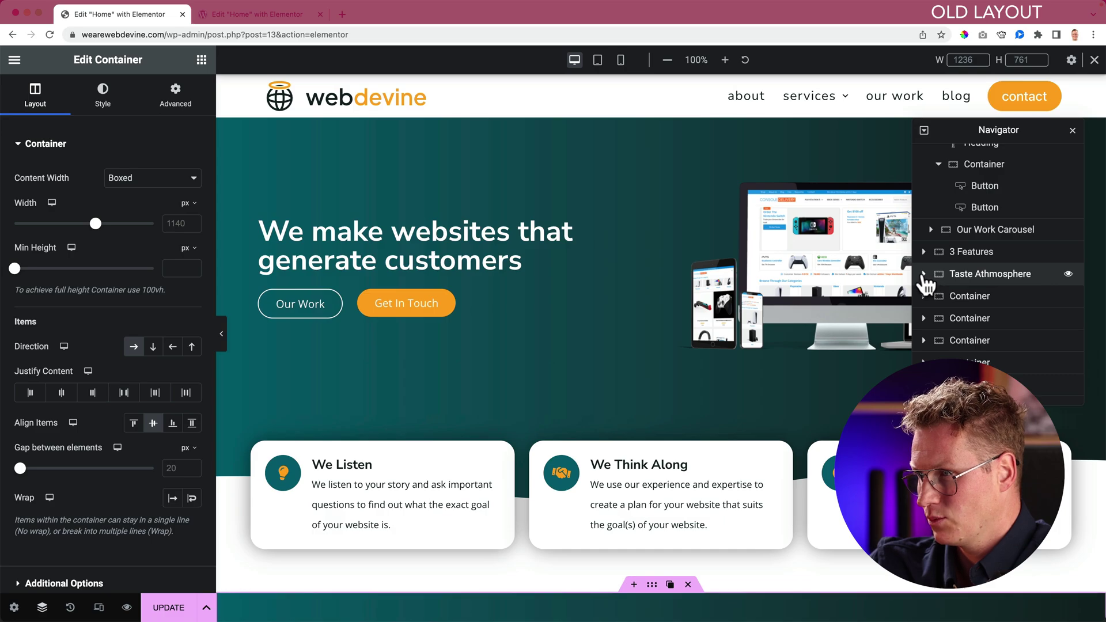
{"action": "left_click", "coordinate": [924, 274]}
{"action": "left_click", "coordinate": [931, 295]}
{"action": "left_click", "coordinate": [959, 296]}
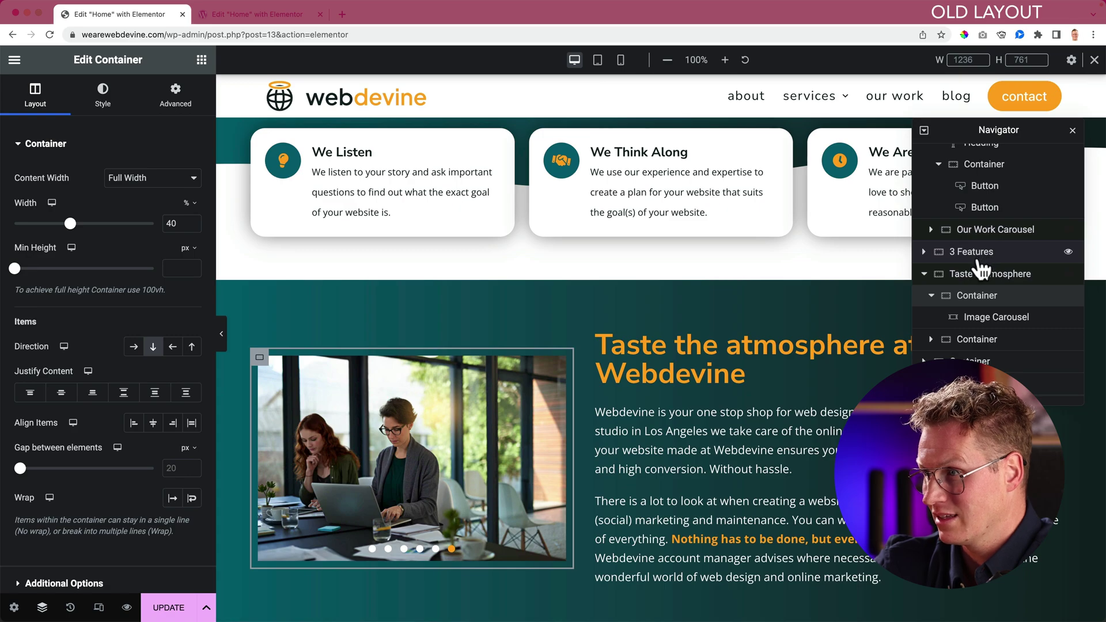
{"action": "scroll", "coordinate": [984, 269], "scroll_direction": "down", "scroll_amount": 2}
{"action": "scroll", "coordinate": [983, 269], "scroll_direction": "up", "scroll_amount": 4}
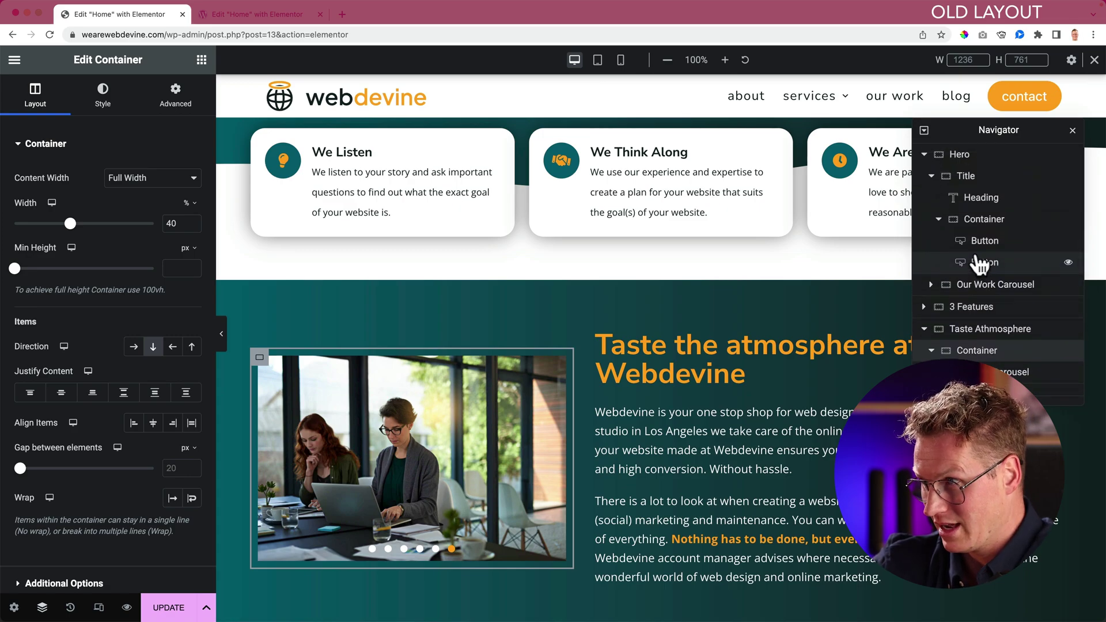
Step: Toggle the new layout's Structure navigator closed, then return to the old-layout editor
{"action": "left_click", "coordinate": [264, 21]}
{"action": "left_click", "coordinate": [115, 64]}
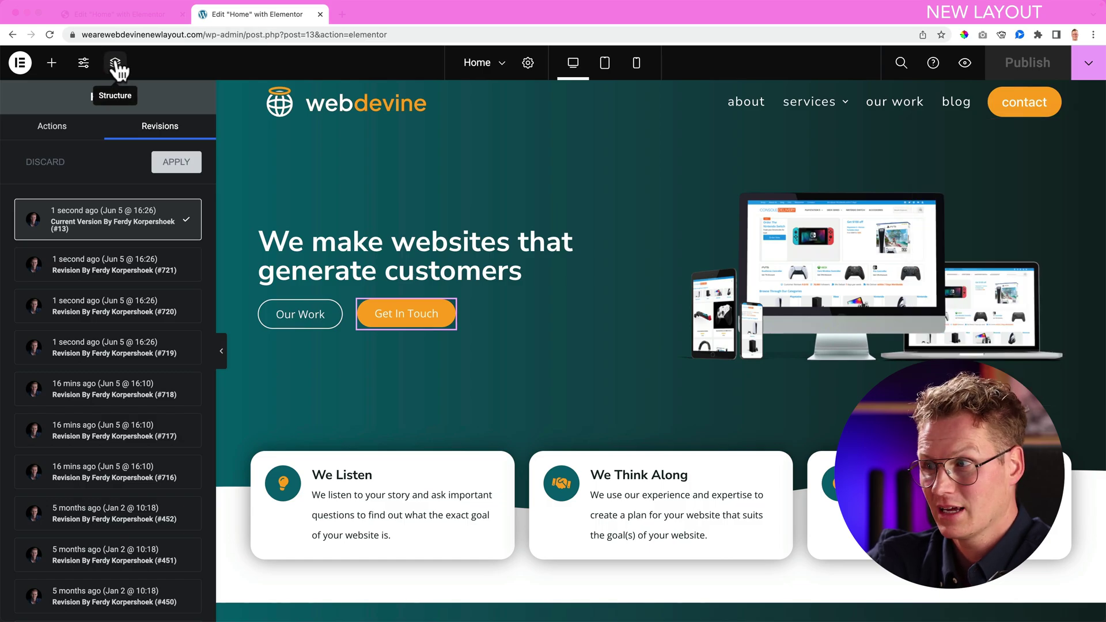
{"action": "left_click", "coordinate": [115, 65]}
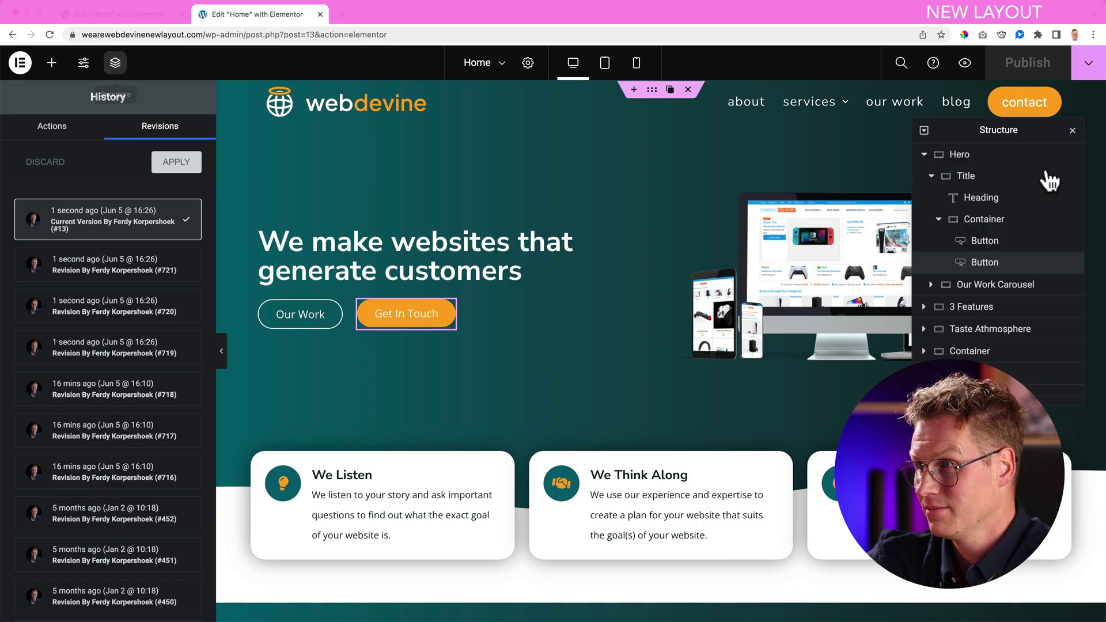
{"action": "left_click", "coordinate": [116, 62]}
{"action": "left_click", "coordinate": [160, 16]}
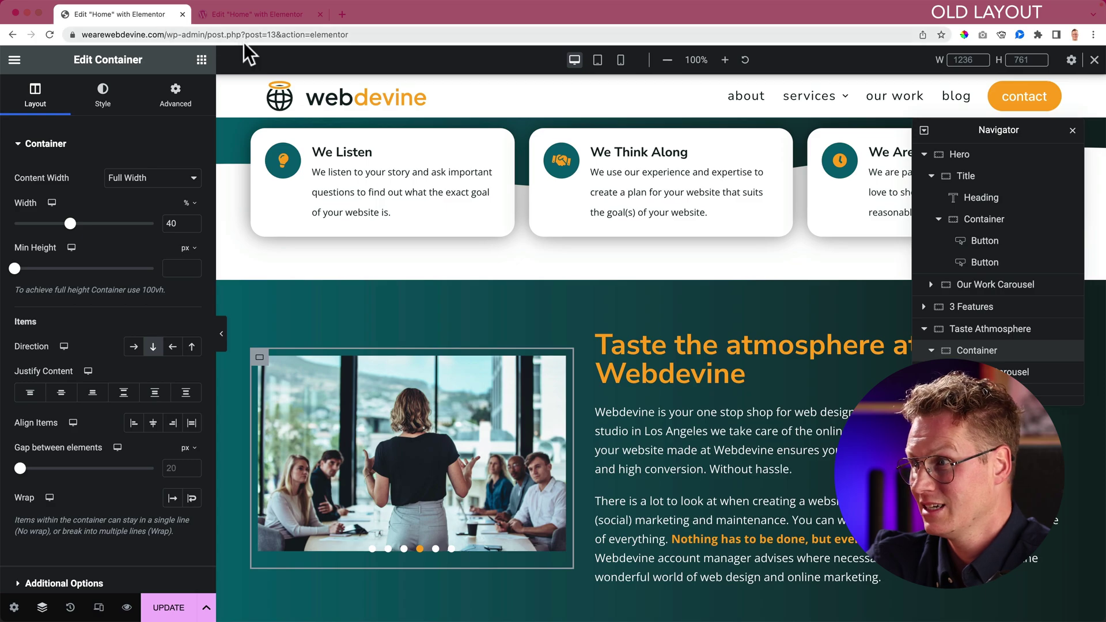
{"action": "left_click", "coordinate": [249, 16]}
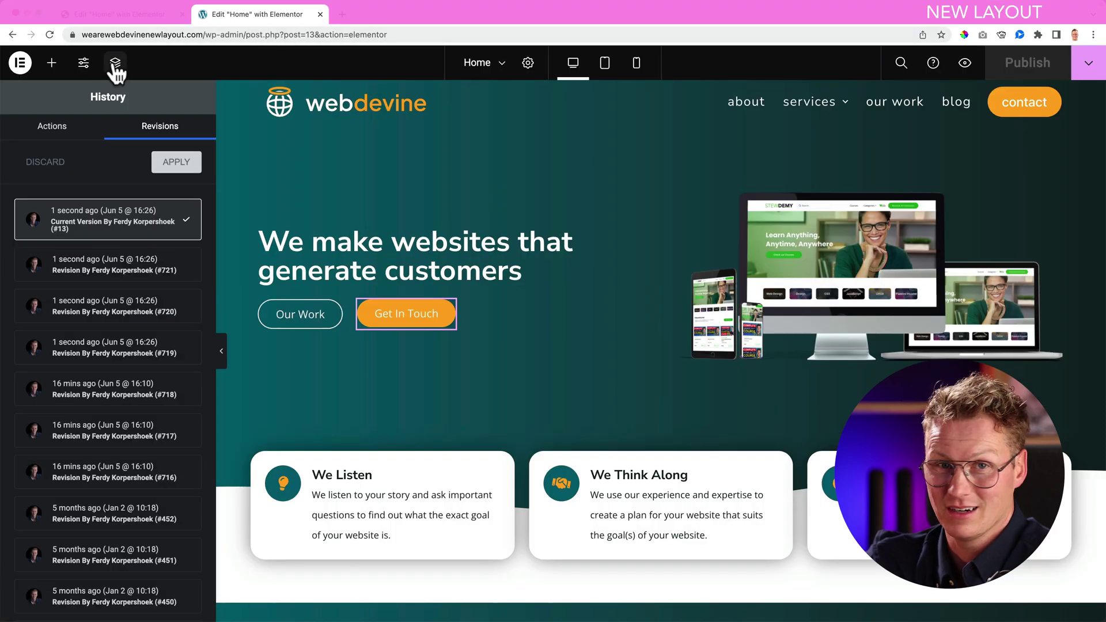
{"action": "left_click", "coordinate": [117, 16]}
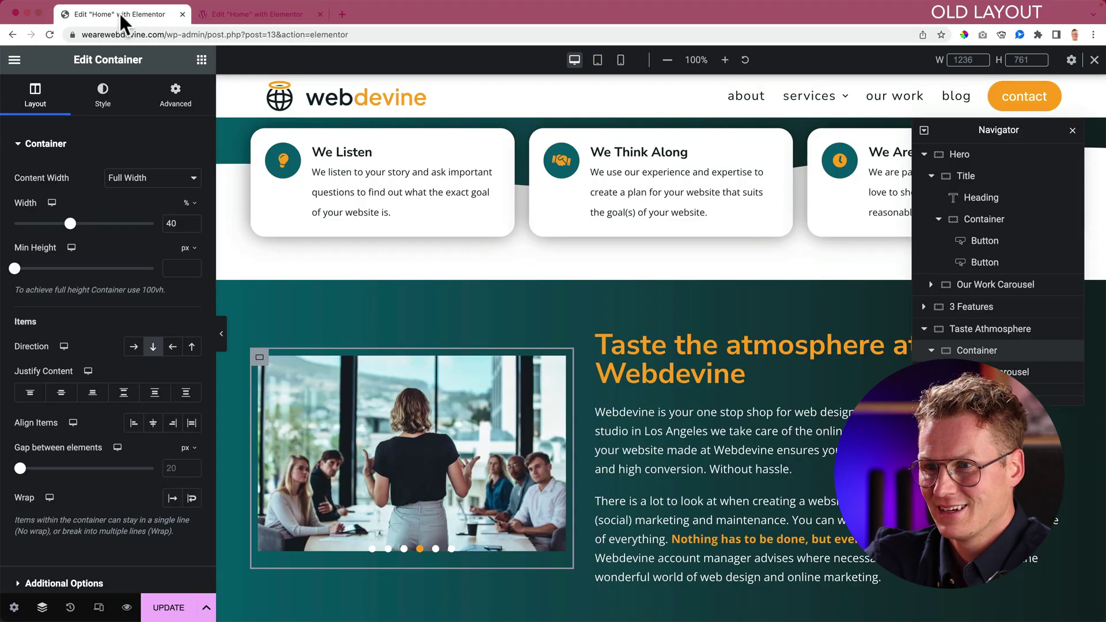
Step: View the Home page settings in the old layout, then in the new top bar, and list recent pages
{"action": "left_click", "coordinate": [14, 608]}
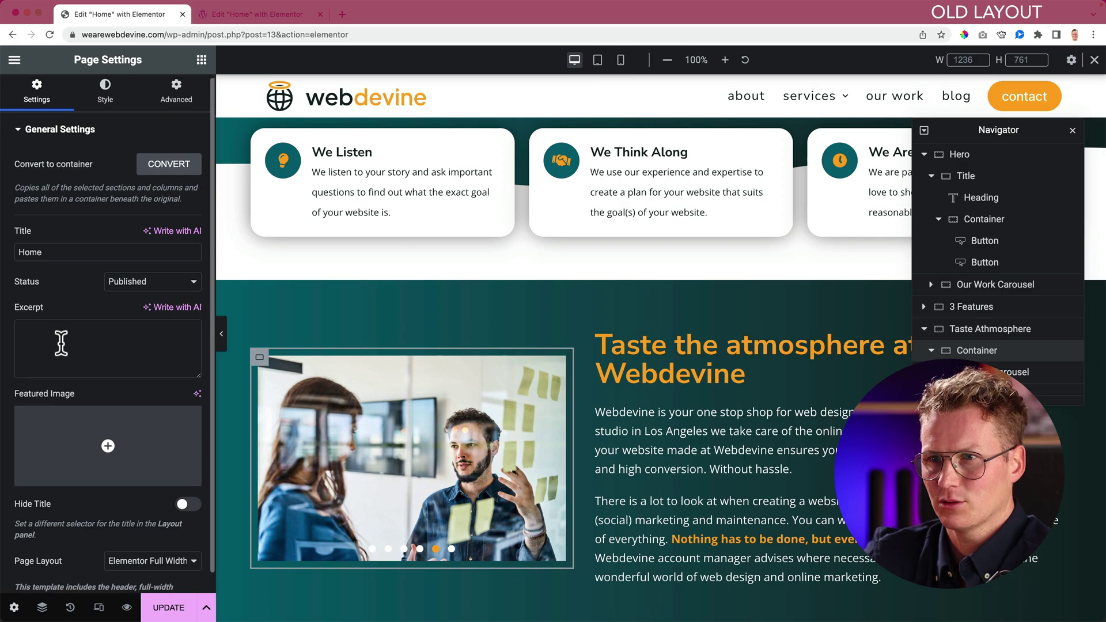
{"action": "scroll", "coordinate": [132, 231], "scroll_direction": "down", "scroll_amount": 1}
{"action": "left_click", "coordinate": [238, 17]}
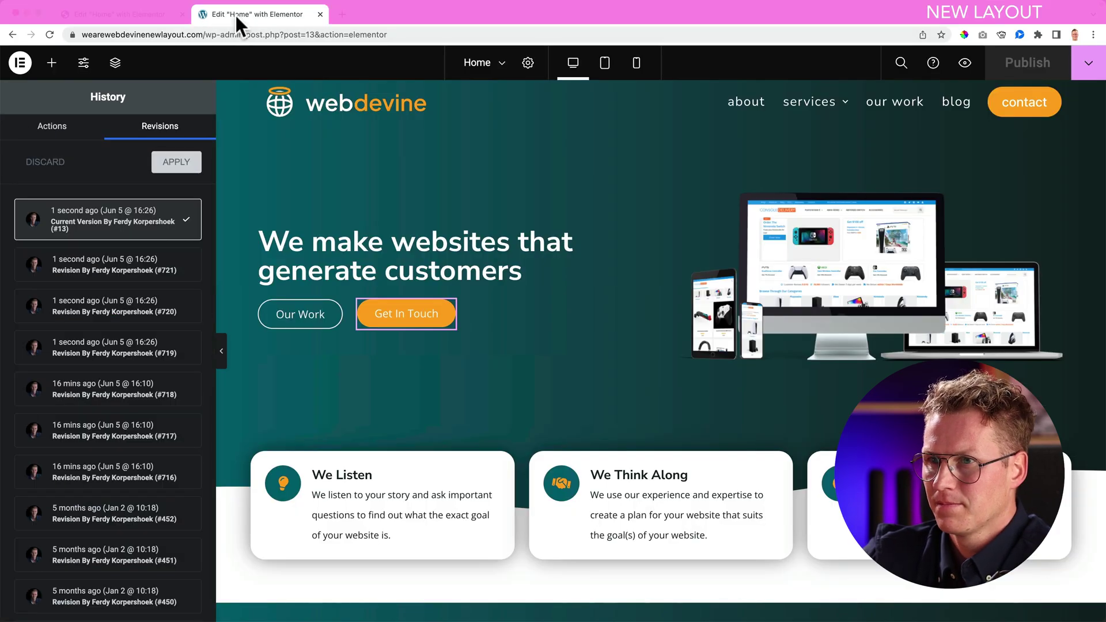
{"action": "left_click", "coordinate": [528, 64]}
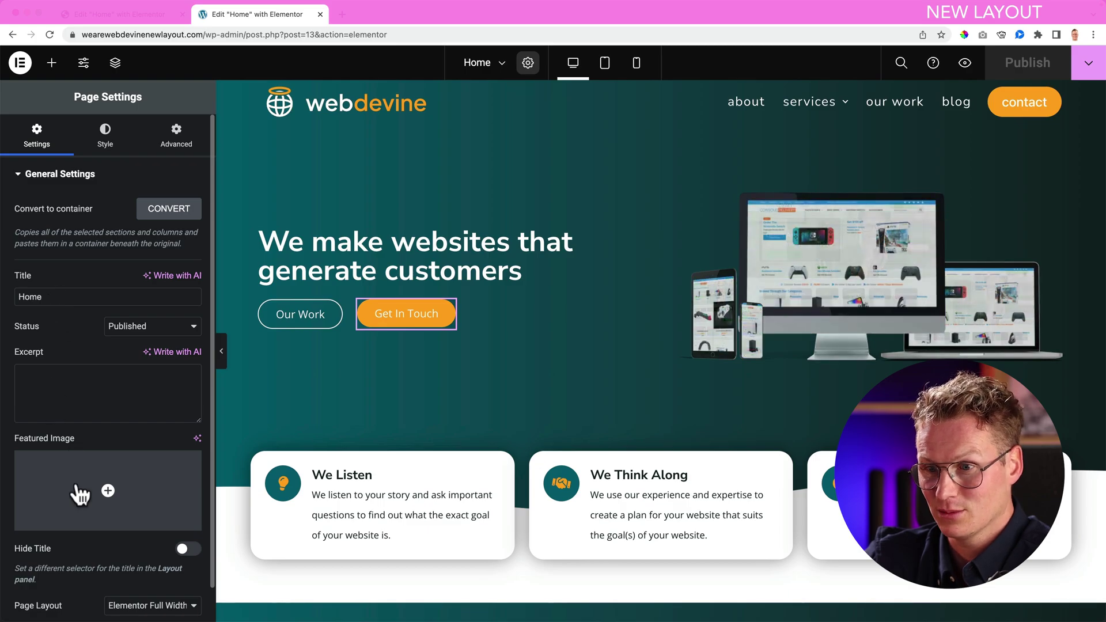
{"action": "mouse_move", "coordinate": [84, 506]}
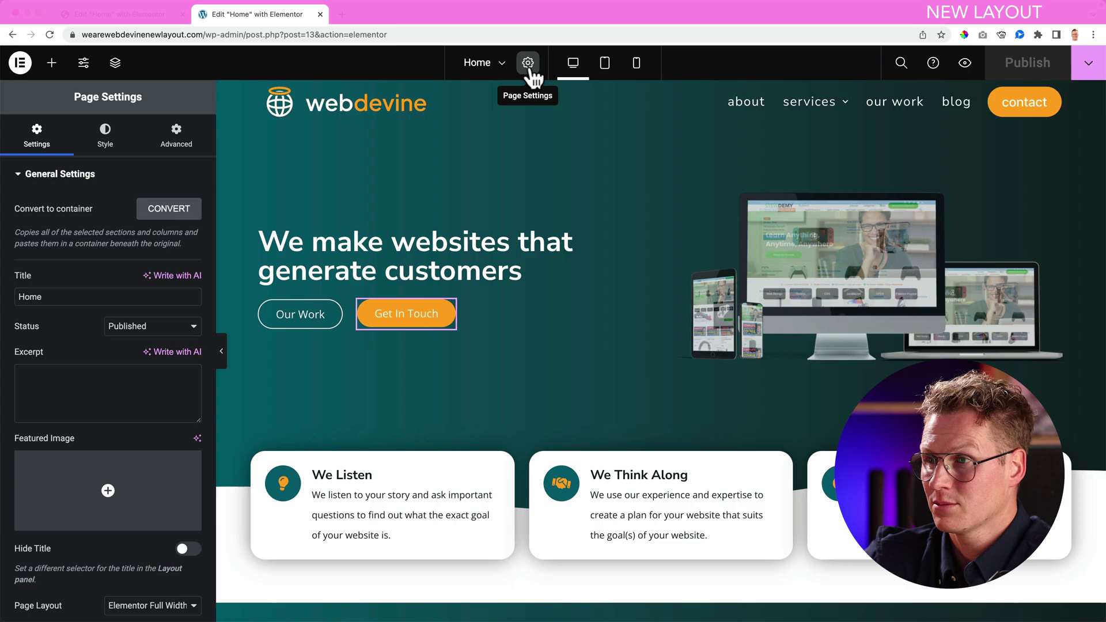
{"action": "left_click", "coordinate": [503, 64]}
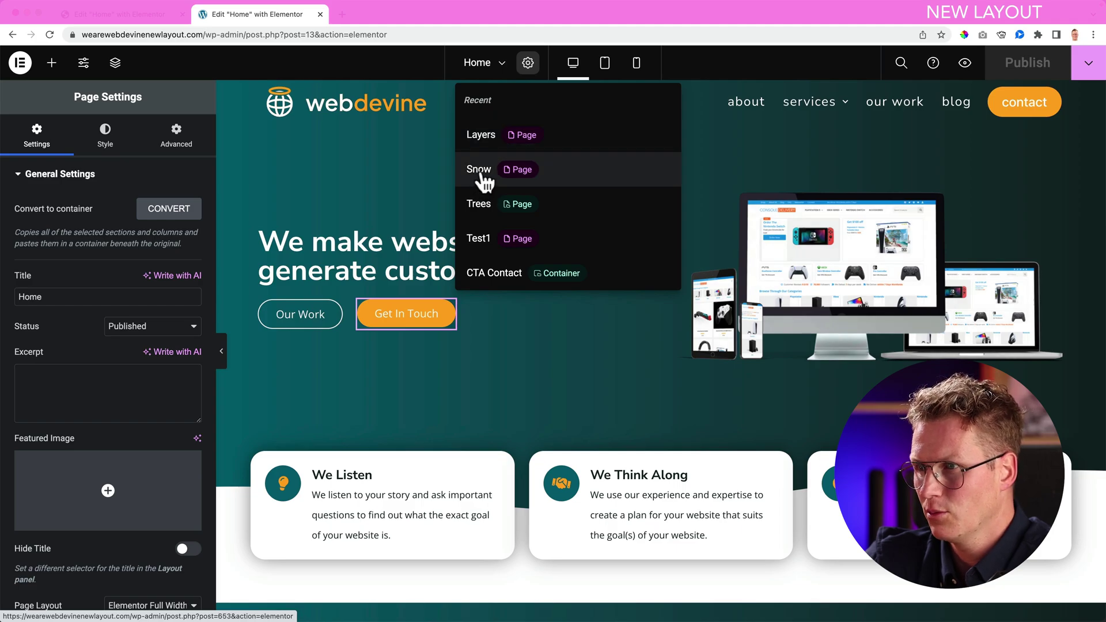
Step: Switch from Home to the recent Layers page and back to Home via the recent-pages list
{"action": "left_click", "coordinate": [502, 66]}
{"action": "left_click", "coordinate": [503, 67]}
{"action": "left_click", "coordinate": [484, 141]}
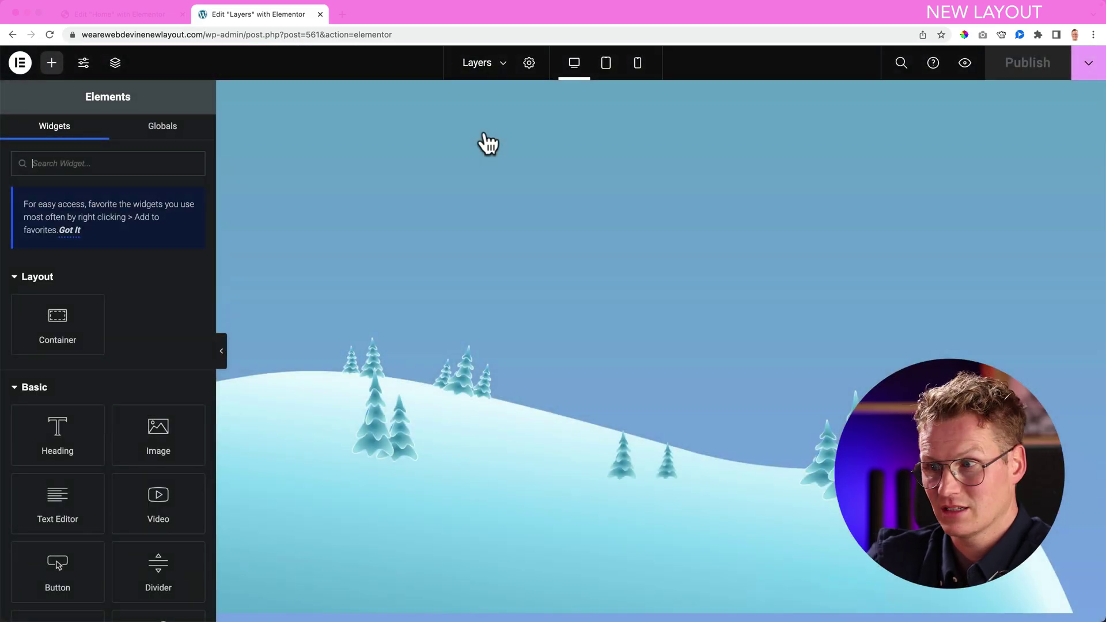
{"action": "left_click", "coordinate": [499, 63]}
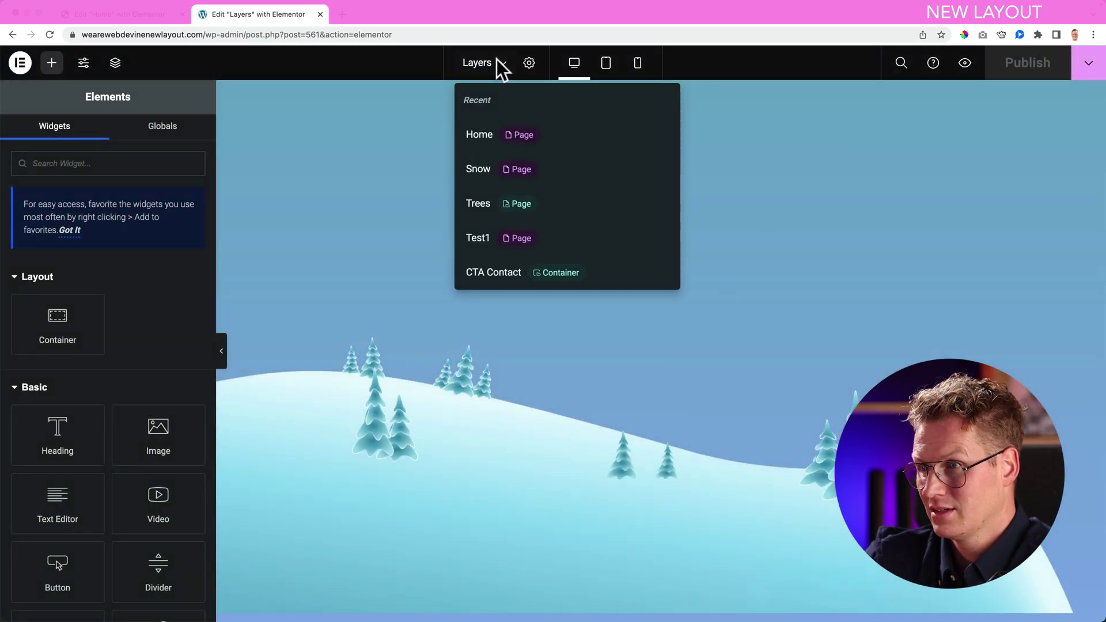
{"action": "left_click", "coordinate": [479, 142]}
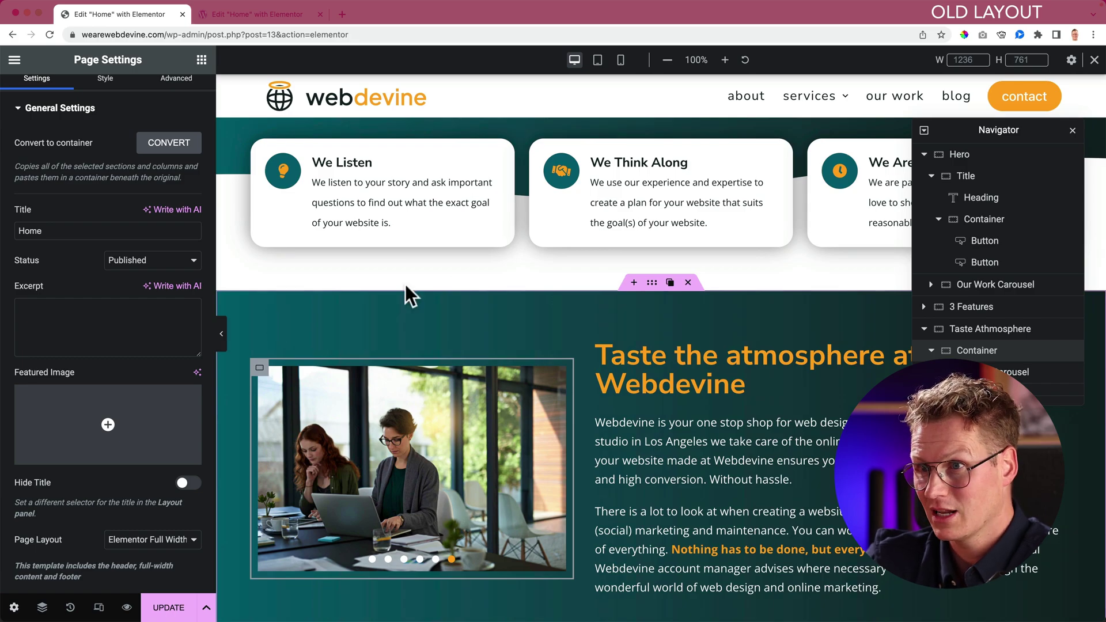
{"action": "scroll", "coordinate": [892, 132], "scroll_direction": "down", "scroll_amount": 1}
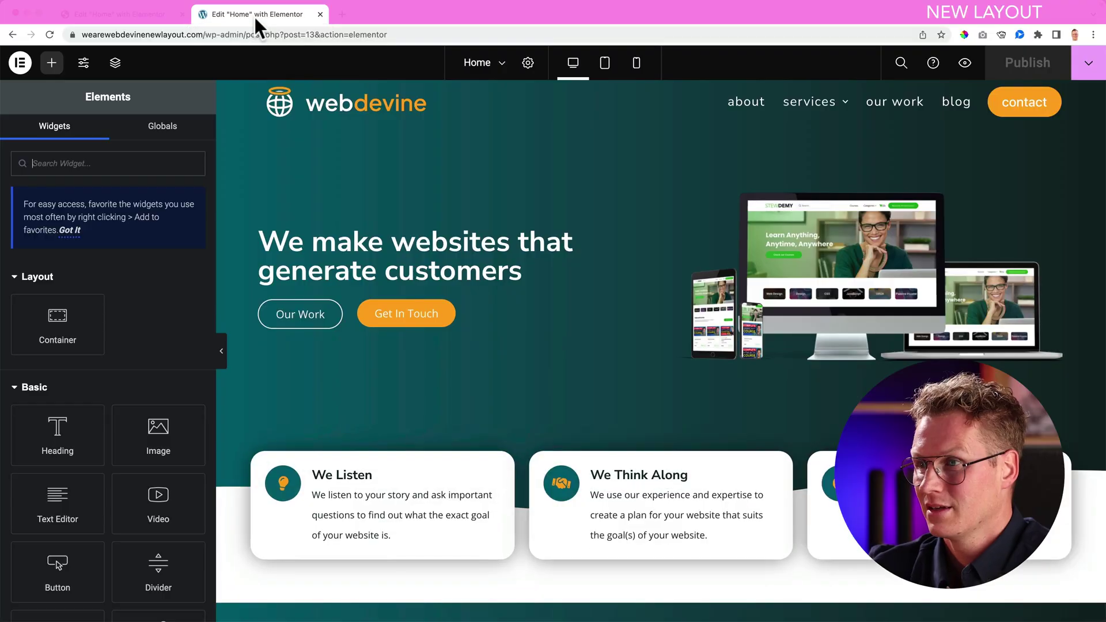
{"action": "left_click", "coordinate": [118, 17]}
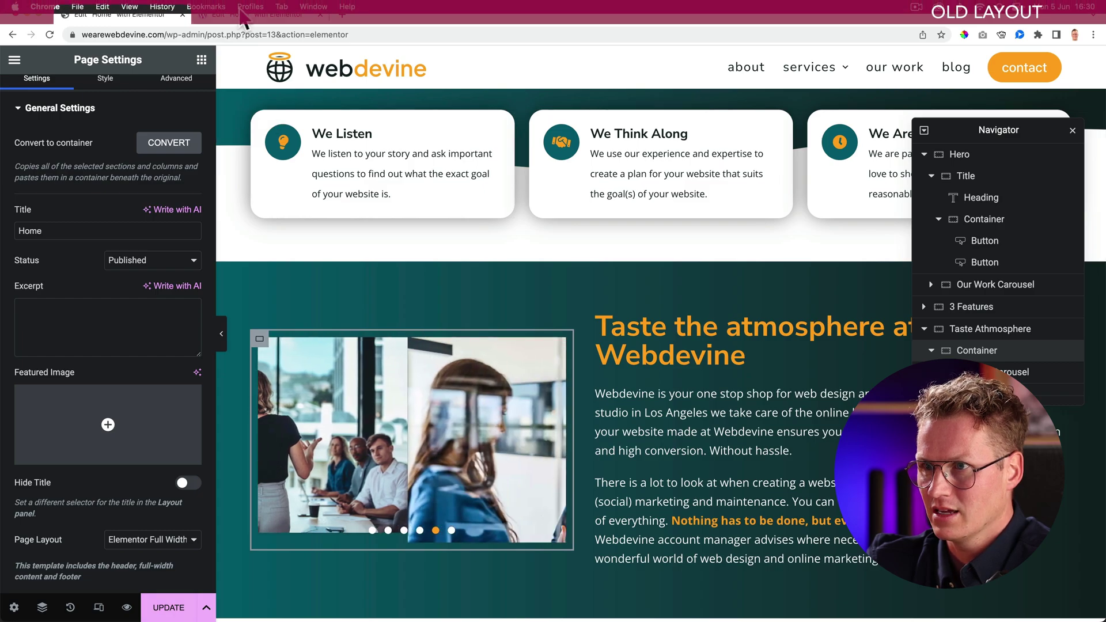
{"action": "left_click", "coordinate": [242, 16]}
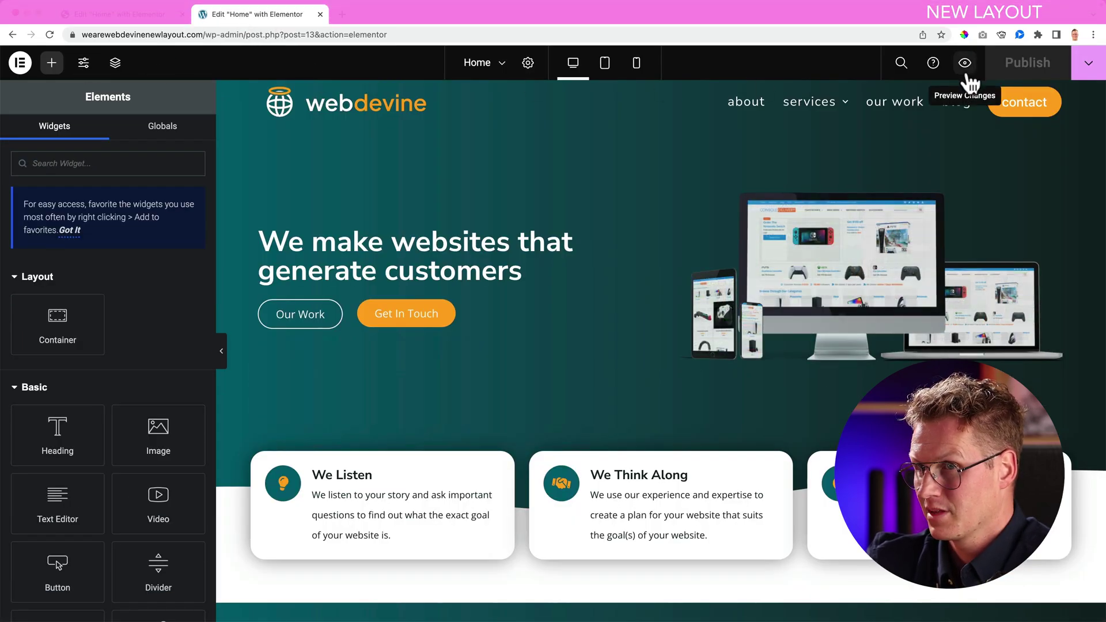
Step: Search the Elementor help center for 'containers', then close the help tab
{"action": "left_click", "coordinate": [934, 64]}
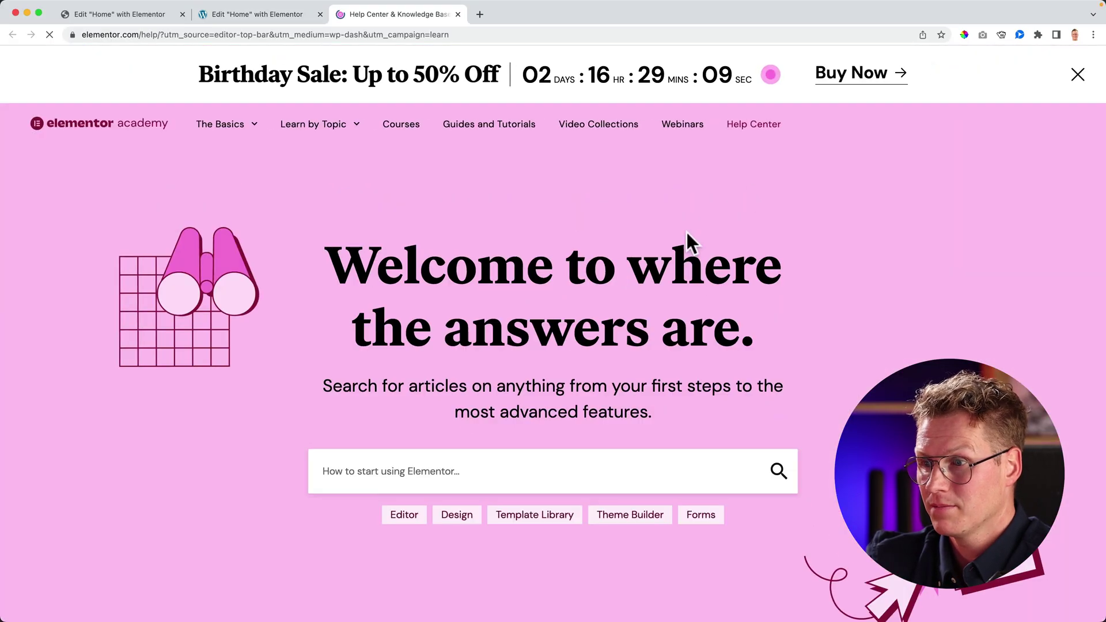
{"action": "left_click", "coordinate": [428, 464]}
{"action": "type", "text": "co"}
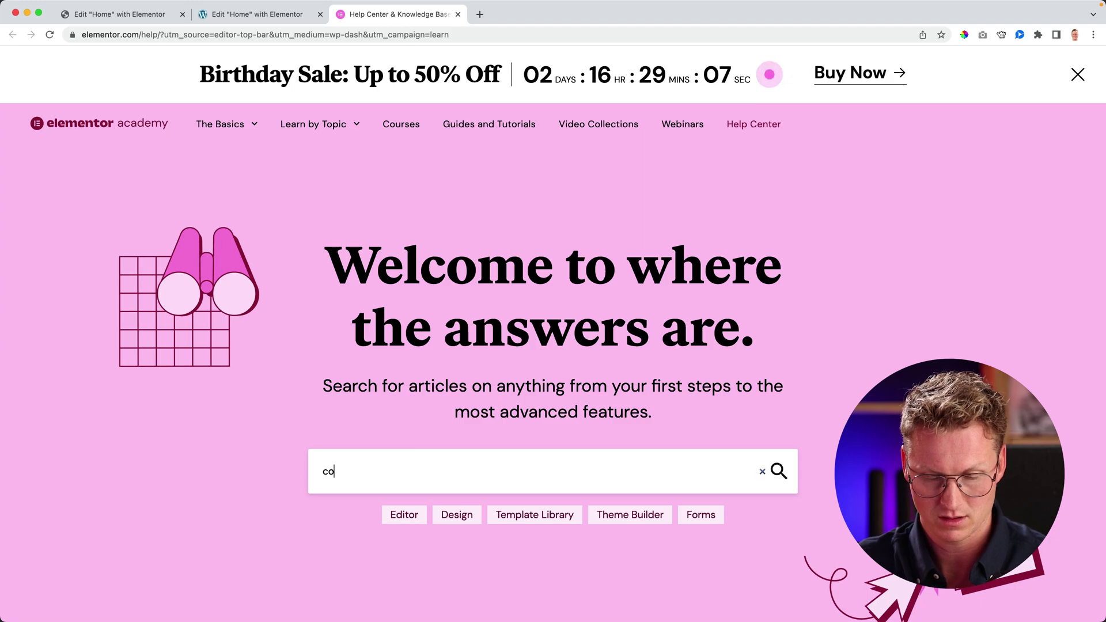
{"action": "type", "text": "ntainers"}
{"action": "key", "text": "Return"}
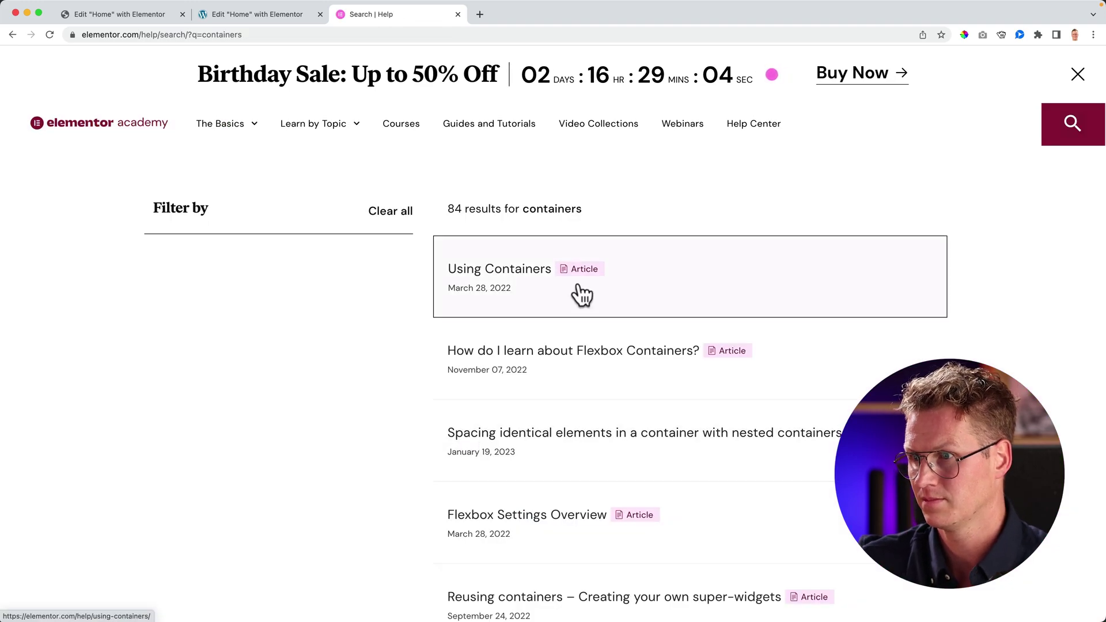
{"action": "key", "text": "ctrl+w"}
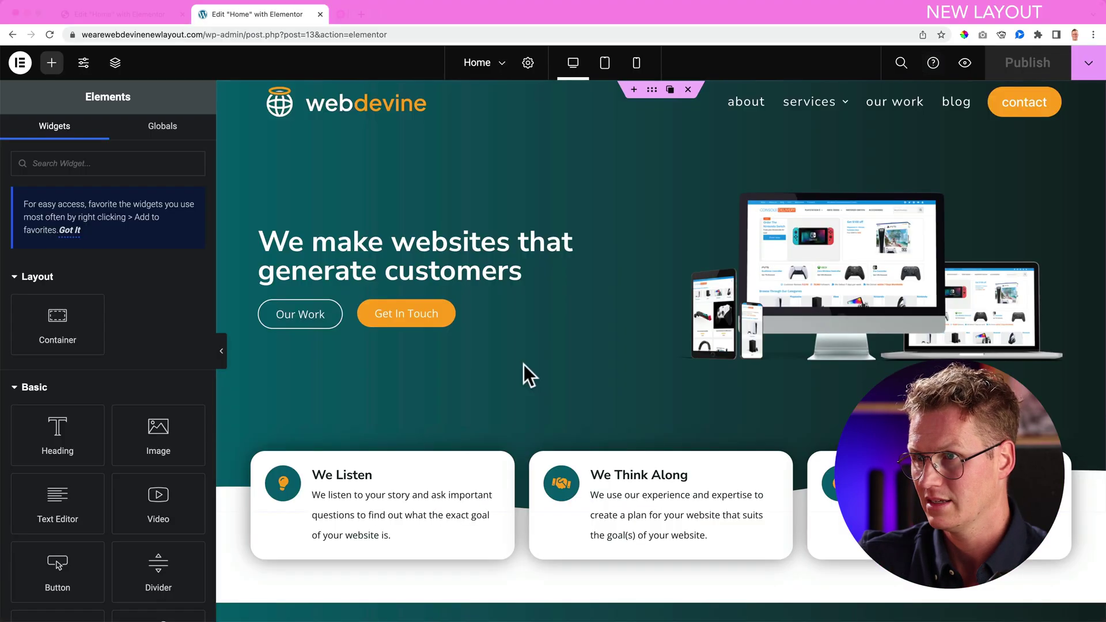
Step: Search 'dashb' in the new layout's top-bar Finder, then close the Finder
{"action": "mouse_move", "coordinate": [792, 121]}
{"action": "left_click", "coordinate": [901, 64]}
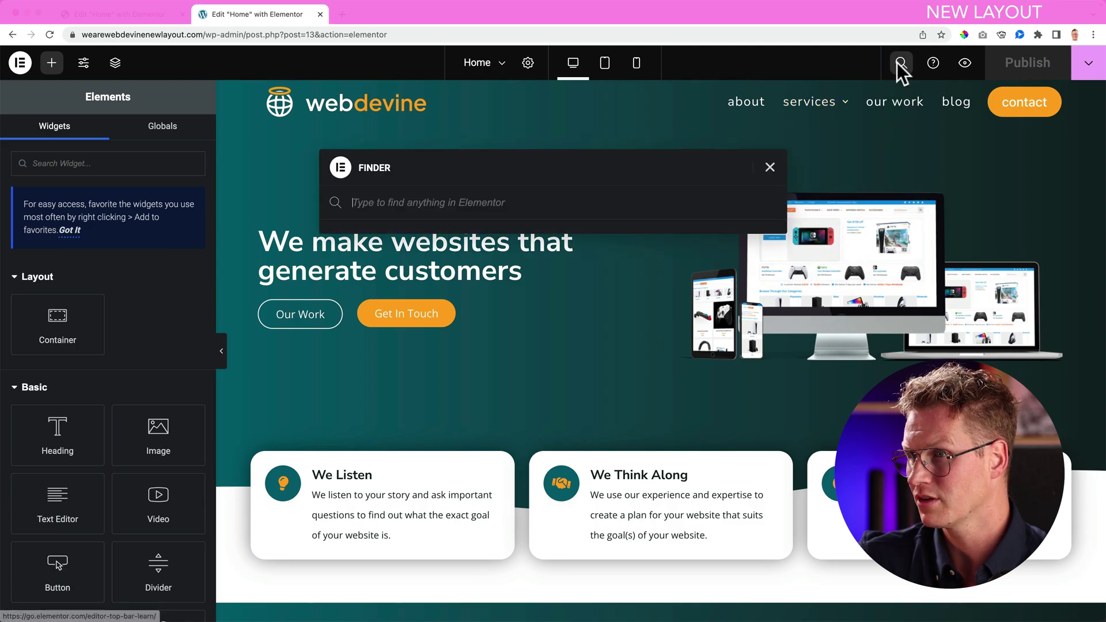
{"action": "type", "text": "dashb"}
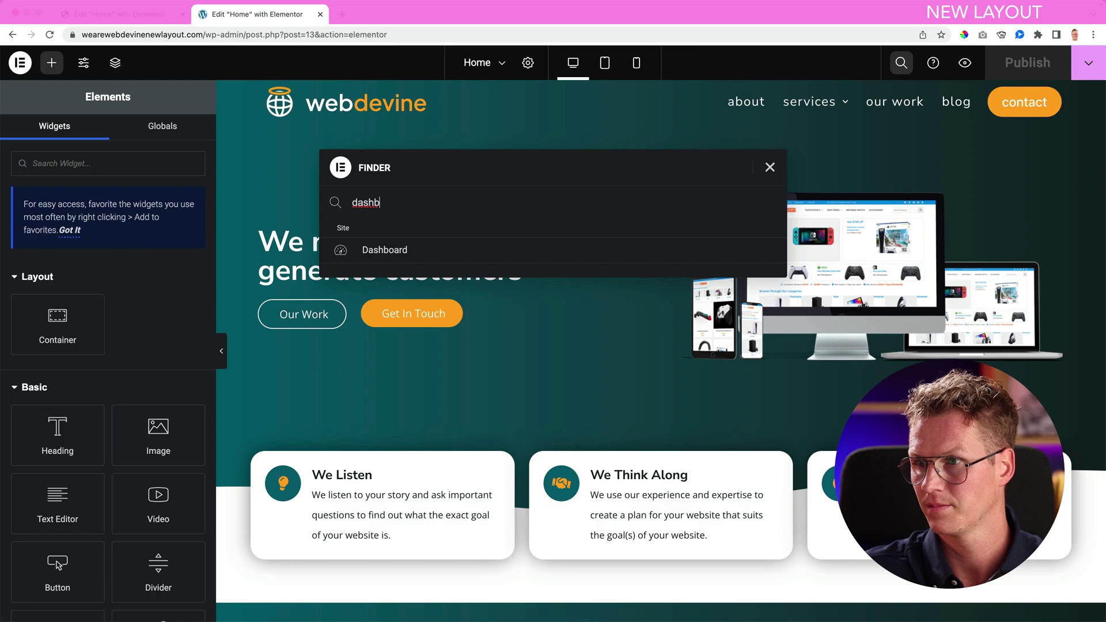
{"action": "key", "text": "Escape"}
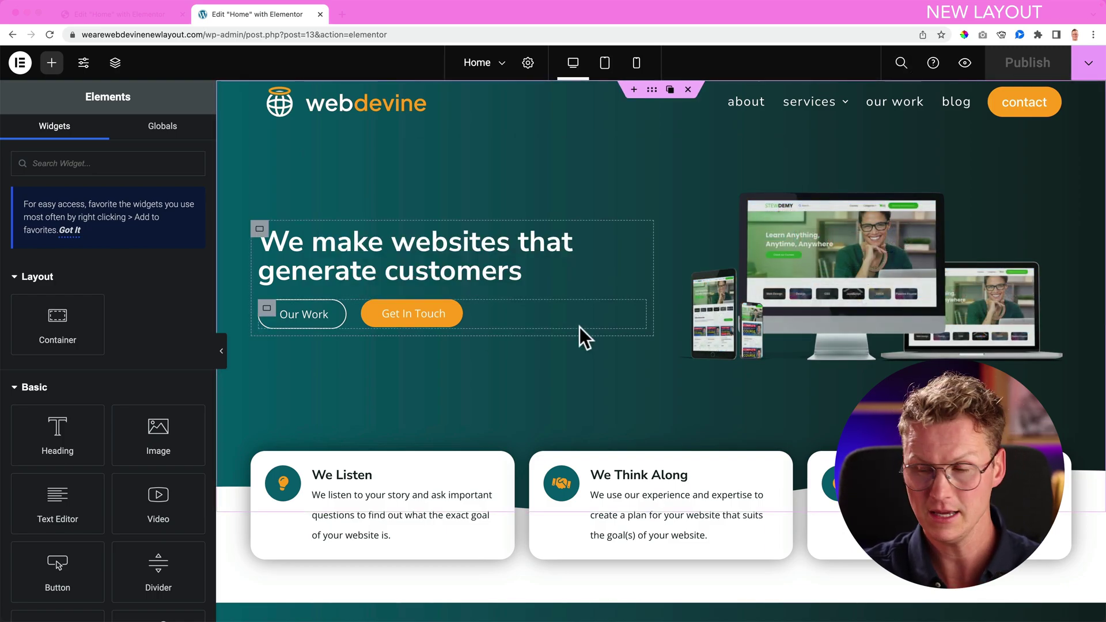
{"action": "key", "text": "super+e"}
{"action": "left_click", "coordinate": [770, 171]}
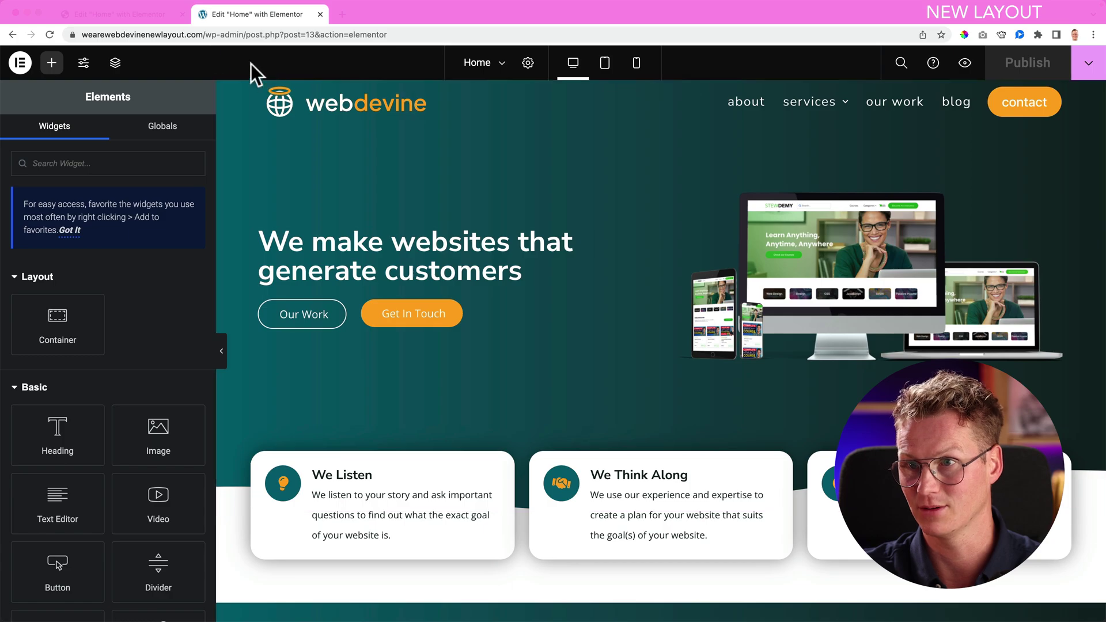
Step: Try Cmd+E Finder in the old layout, then reopen the new layout's Finder to reach the Dashboard
{"action": "left_click", "coordinate": [114, 18]}
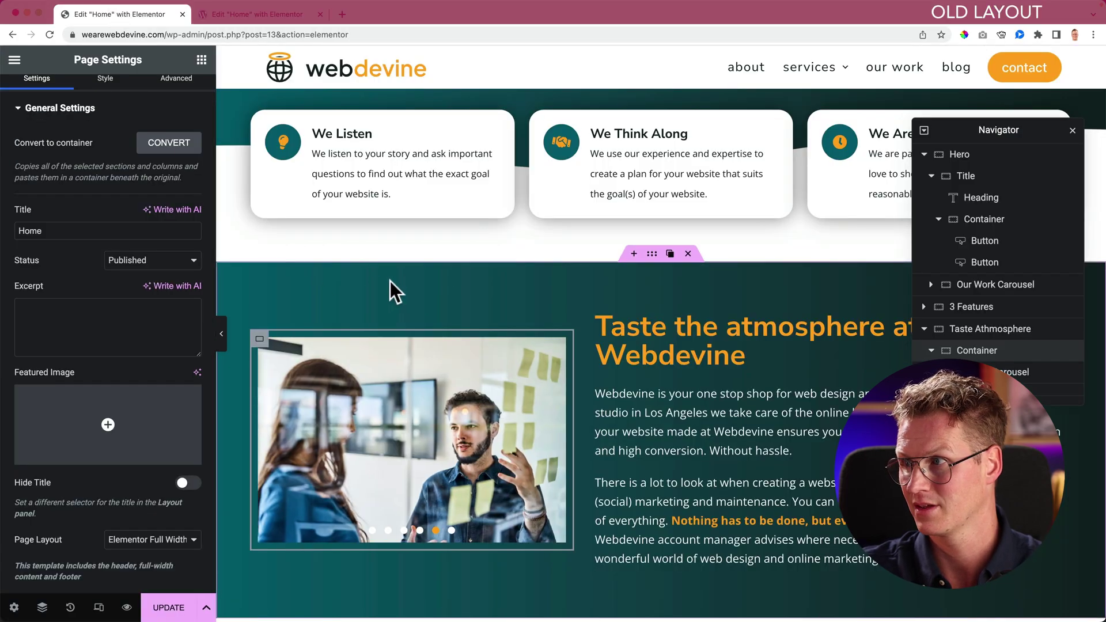
{"action": "key", "text": "super+e"}
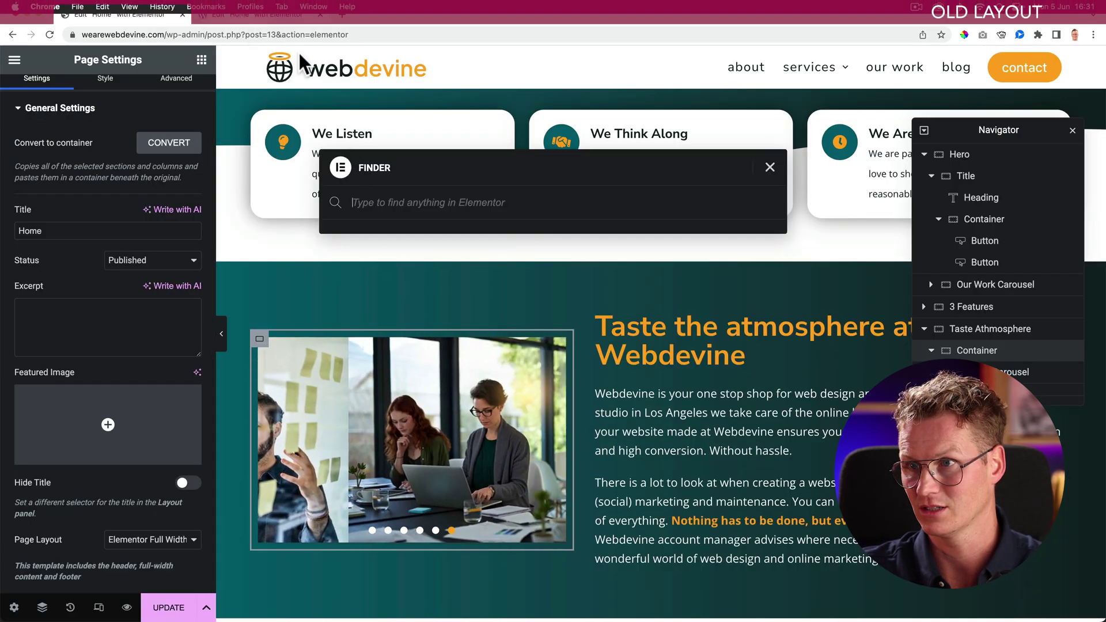
{"action": "left_click", "coordinate": [770, 167]}
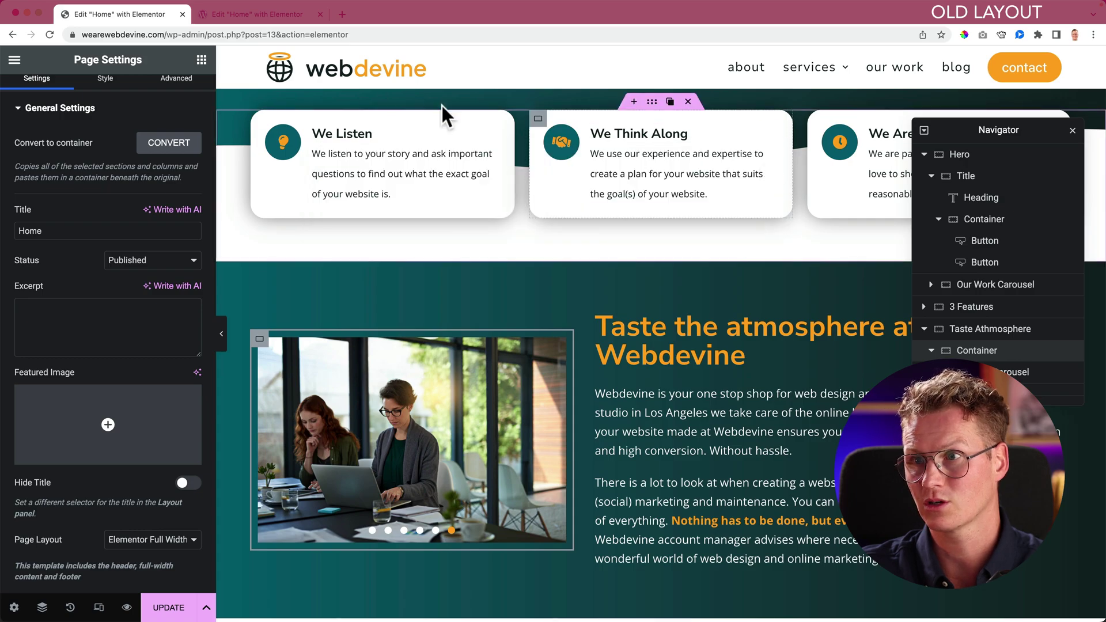
{"action": "left_click", "coordinate": [275, 18]}
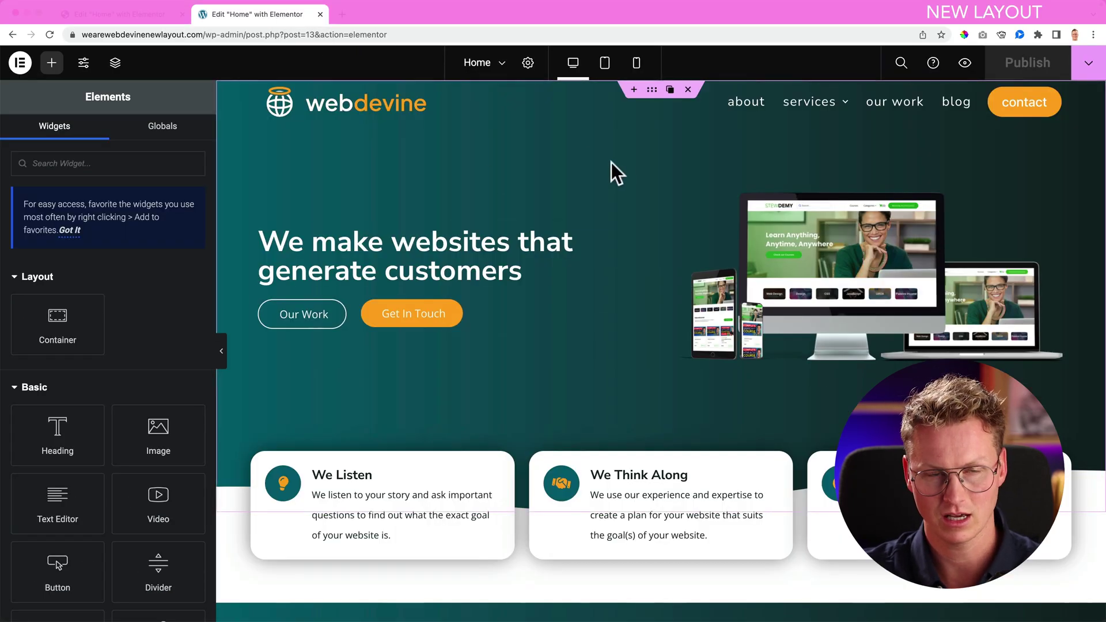
{"action": "key", "text": "super+e"}
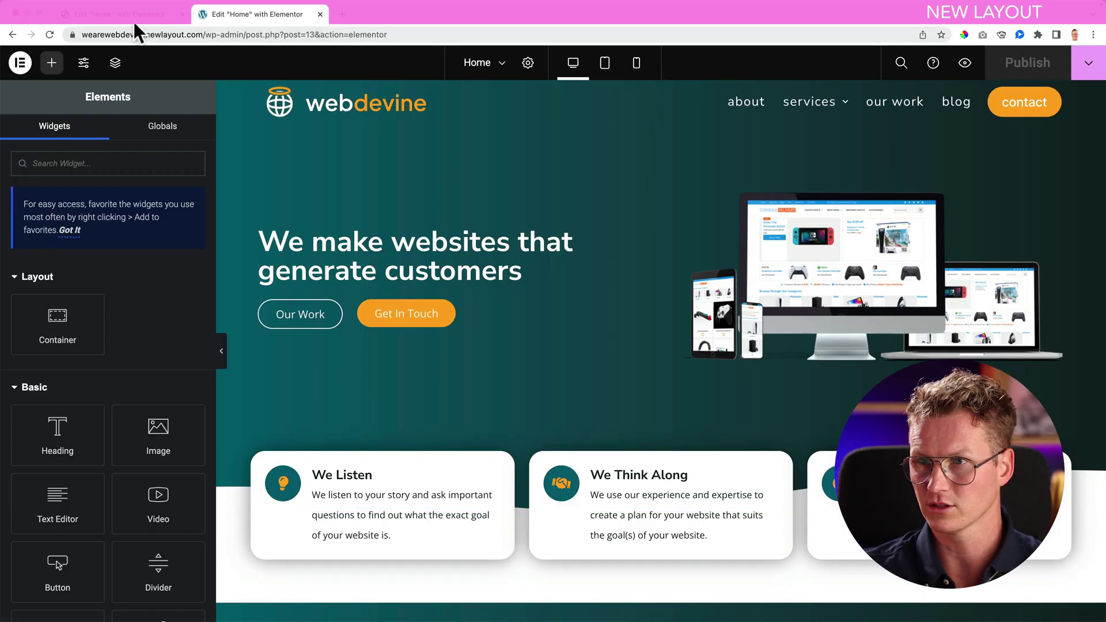
Step: Open Site Settings from the old editor's hamburger menu
{"action": "left_click", "coordinate": [133, 17]}
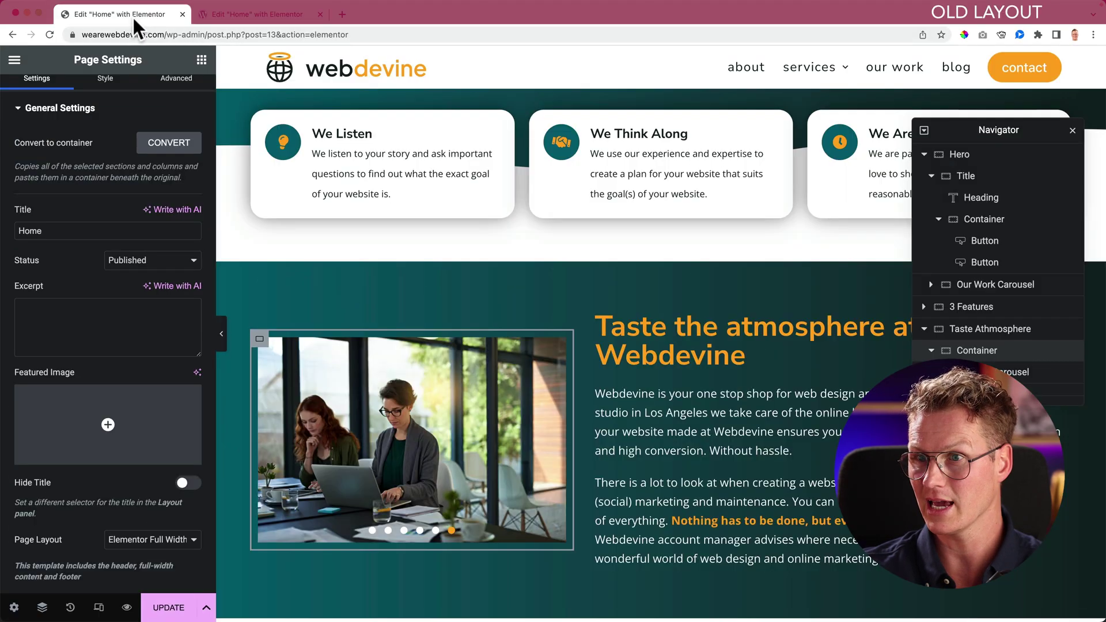
{"action": "left_click", "coordinate": [201, 60]}
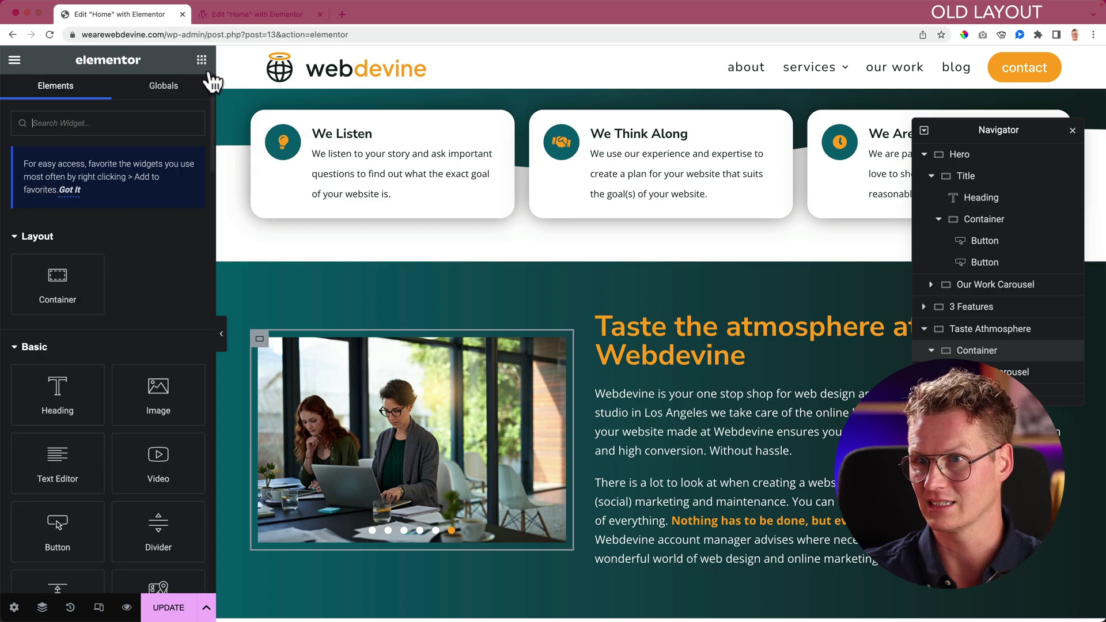
{"action": "left_click", "coordinate": [15, 61]}
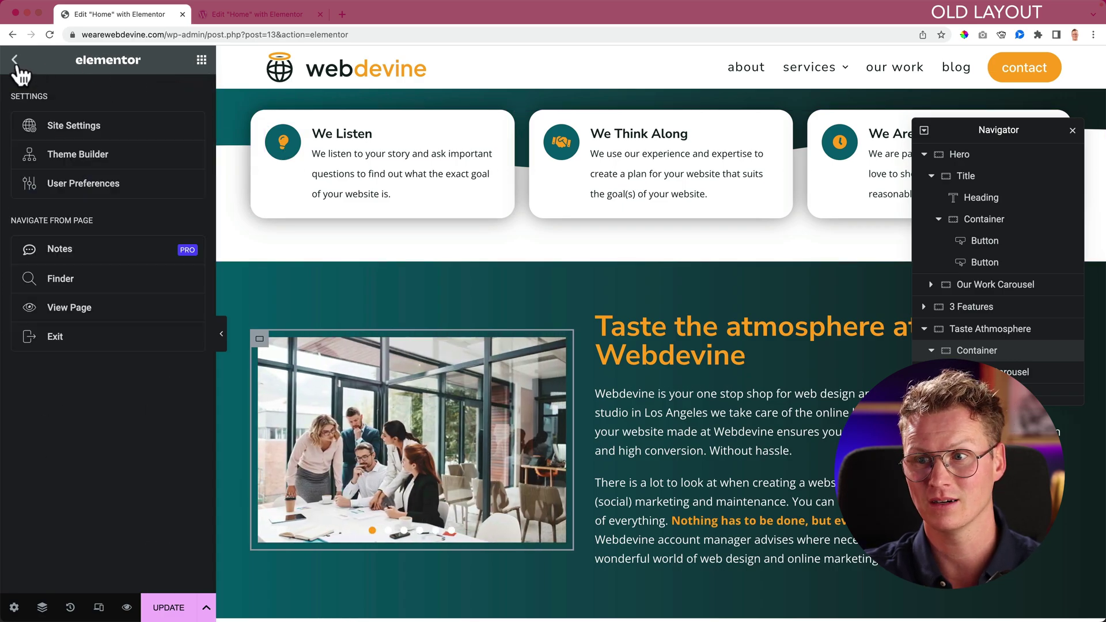
{"action": "left_click", "coordinate": [76, 130]}
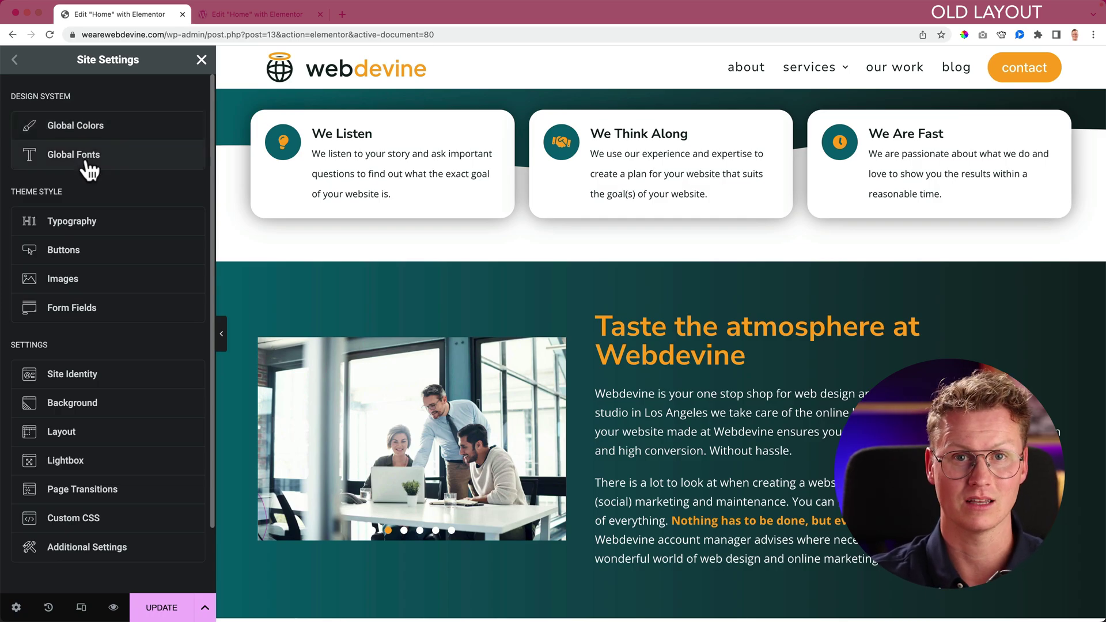
Step: Open Site Settings from the new layout's top-bar sliders icon
{"action": "left_click", "coordinate": [265, 15]}
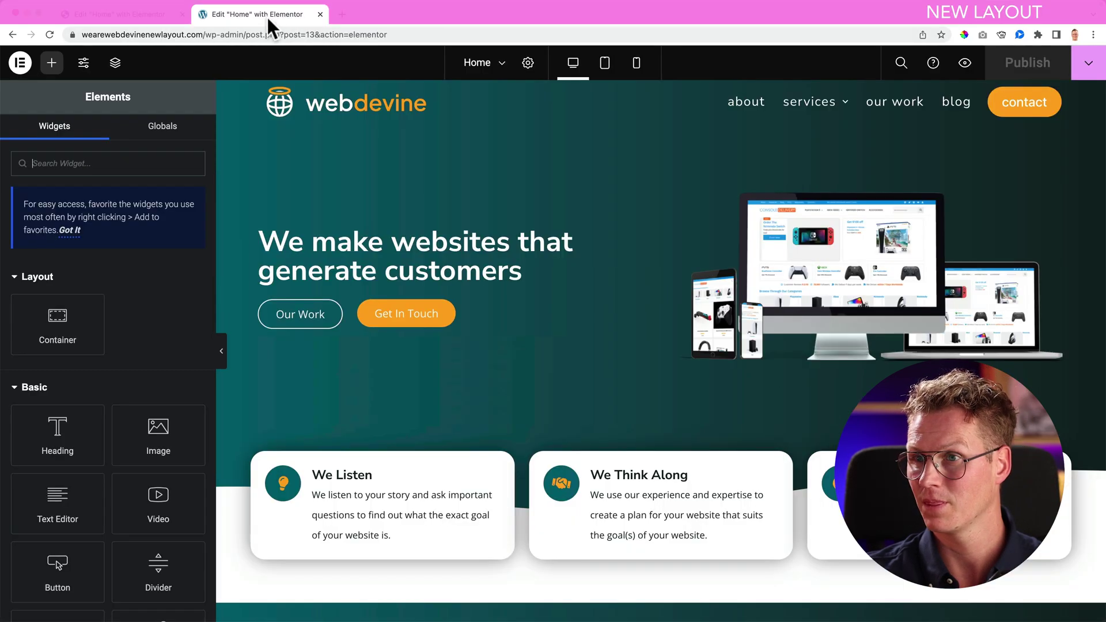
{"action": "left_click", "coordinate": [84, 65]}
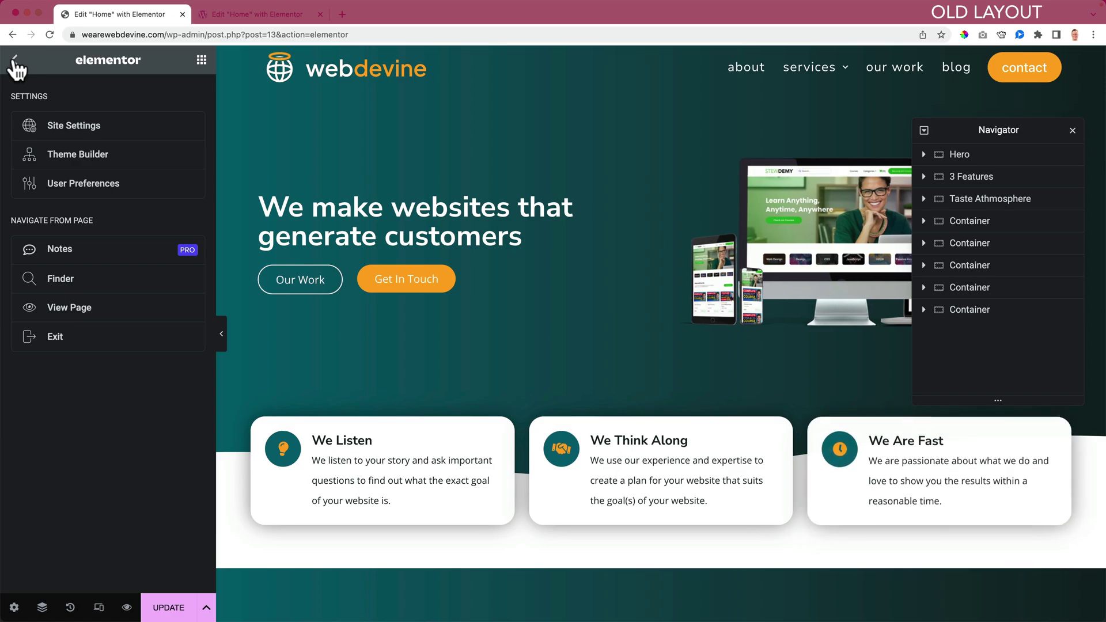
{"action": "left_click", "coordinate": [16, 63]}
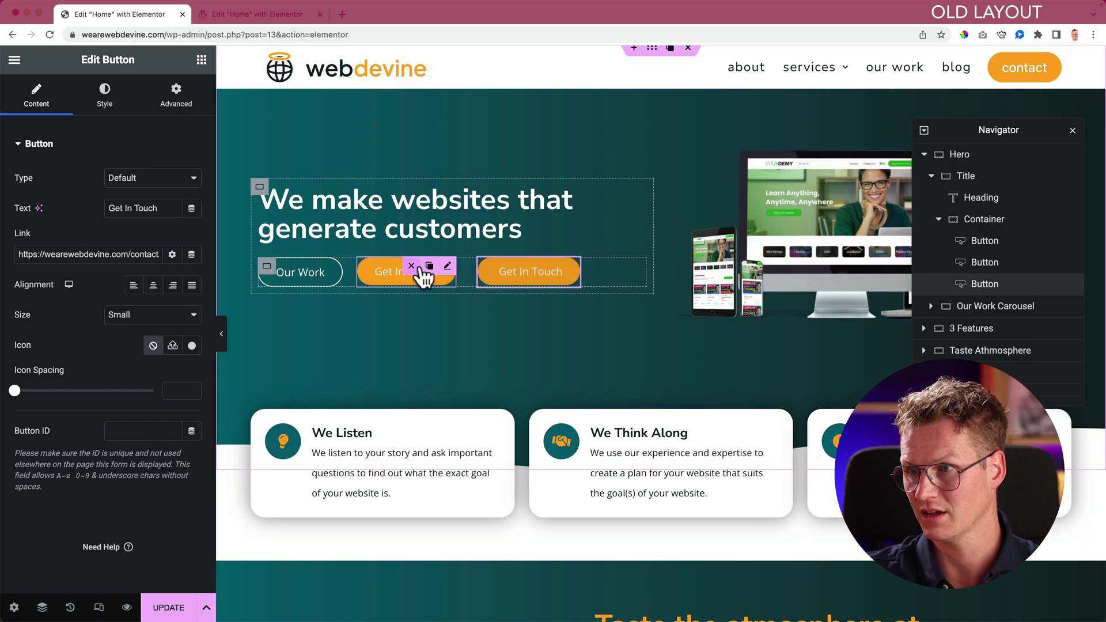
Step: Delete the duplicate Get In Touch button, disable Editing Handles and set UI Theme to Light
{"action": "left_click", "coordinate": [528, 265]}
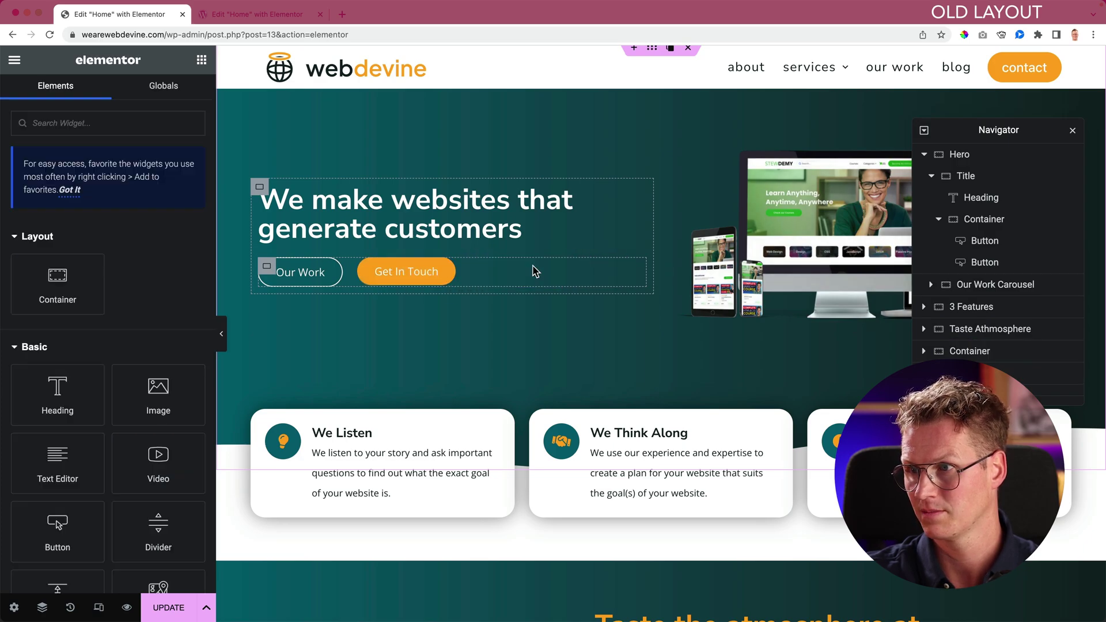
{"action": "left_click", "coordinate": [14, 60]}
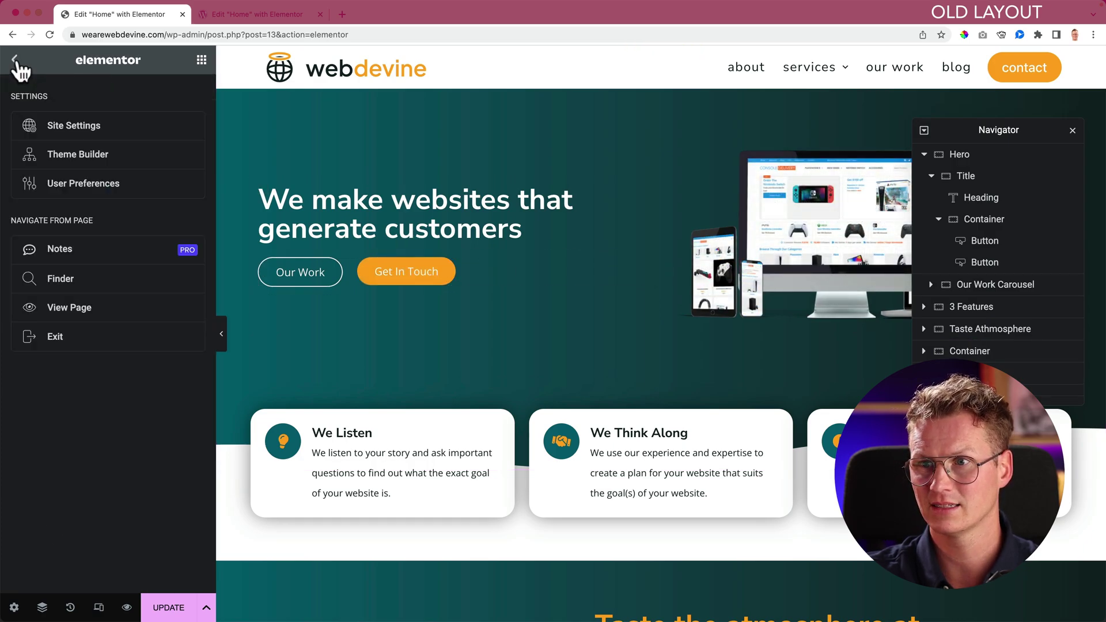
{"action": "left_click", "coordinate": [78, 182]}
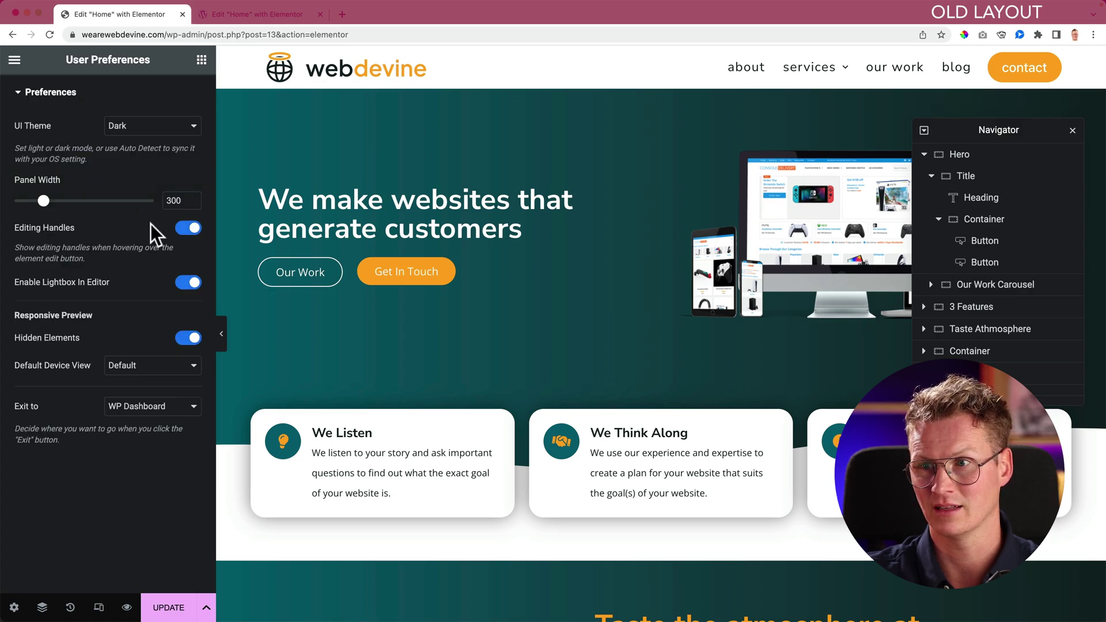
{"action": "left_click", "coordinate": [189, 229]}
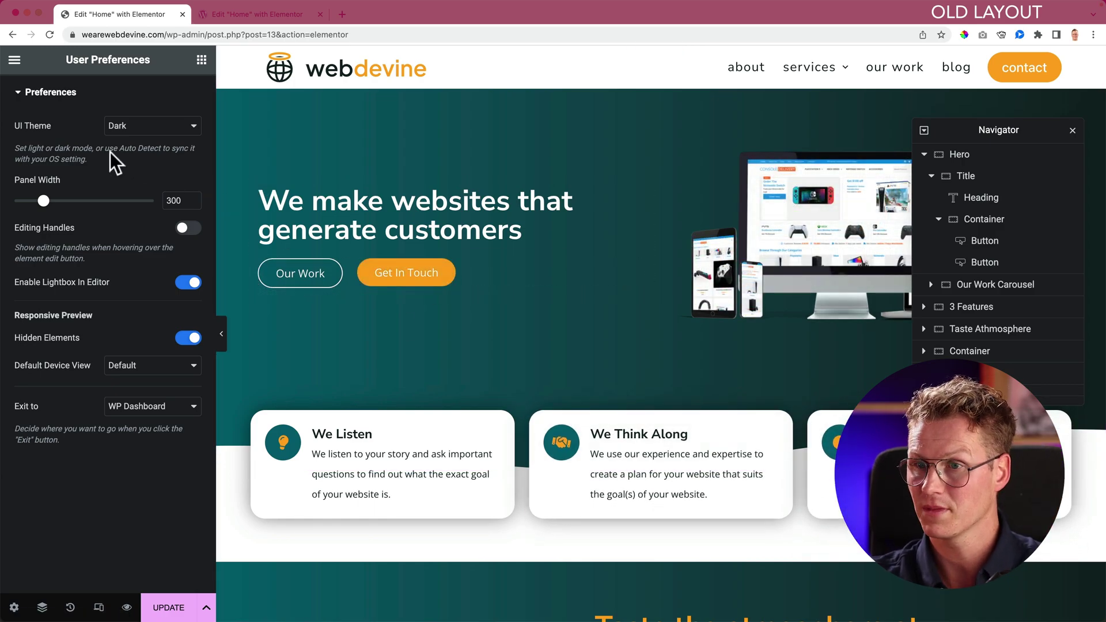
{"action": "left_click", "coordinate": [133, 127]}
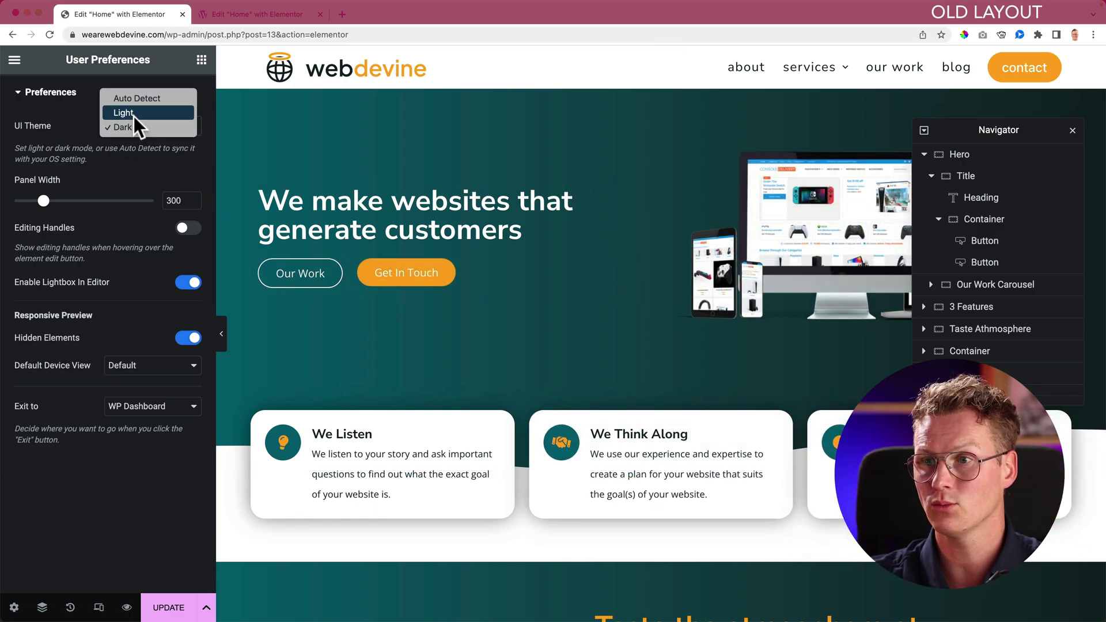
{"action": "left_click", "coordinate": [134, 116]}
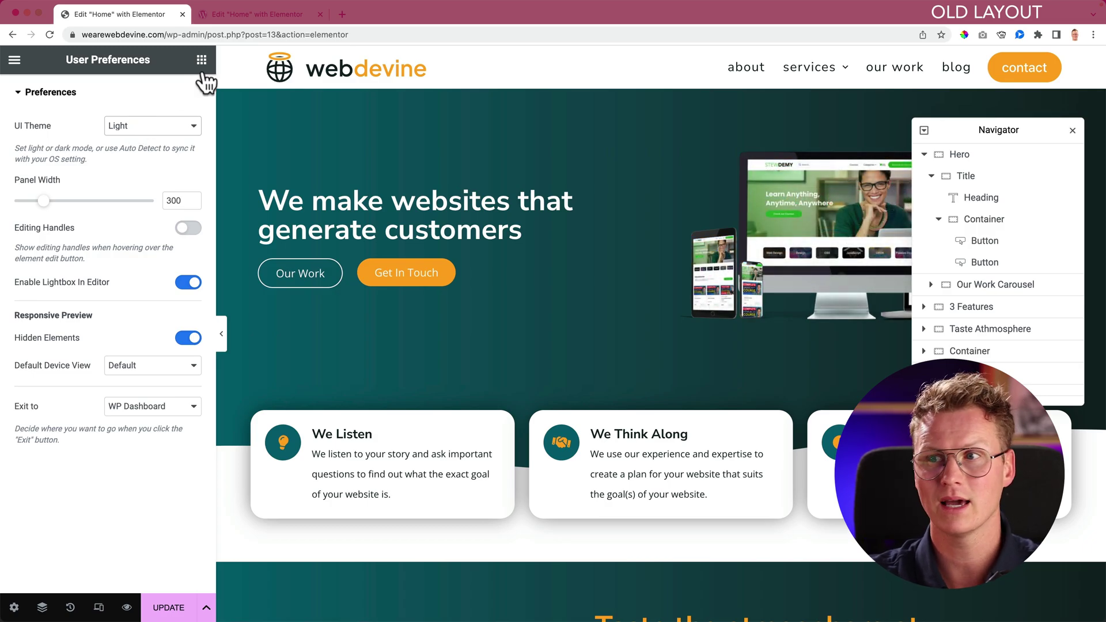
Step: In the new editor's User Preferences, try the Light UI Theme, then set it back to Dark
{"action": "left_click", "coordinate": [244, 20]}
{"action": "left_click", "coordinate": [20, 63]}
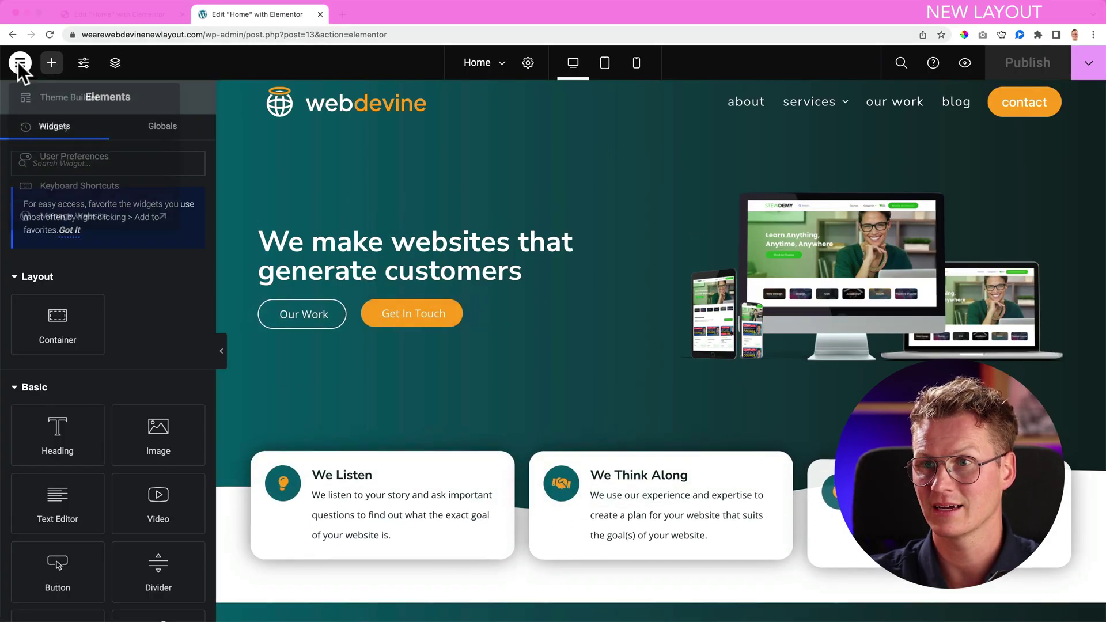
{"action": "left_click", "coordinate": [74, 172]}
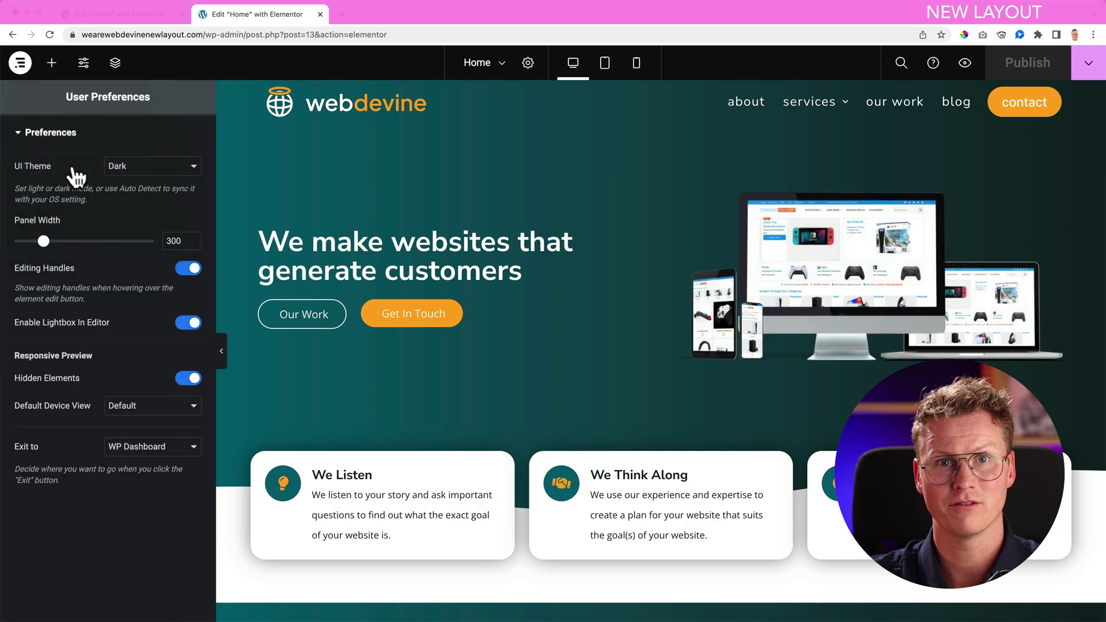
{"action": "left_click", "coordinate": [118, 167]}
{"action": "left_click", "coordinate": [133, 154]}
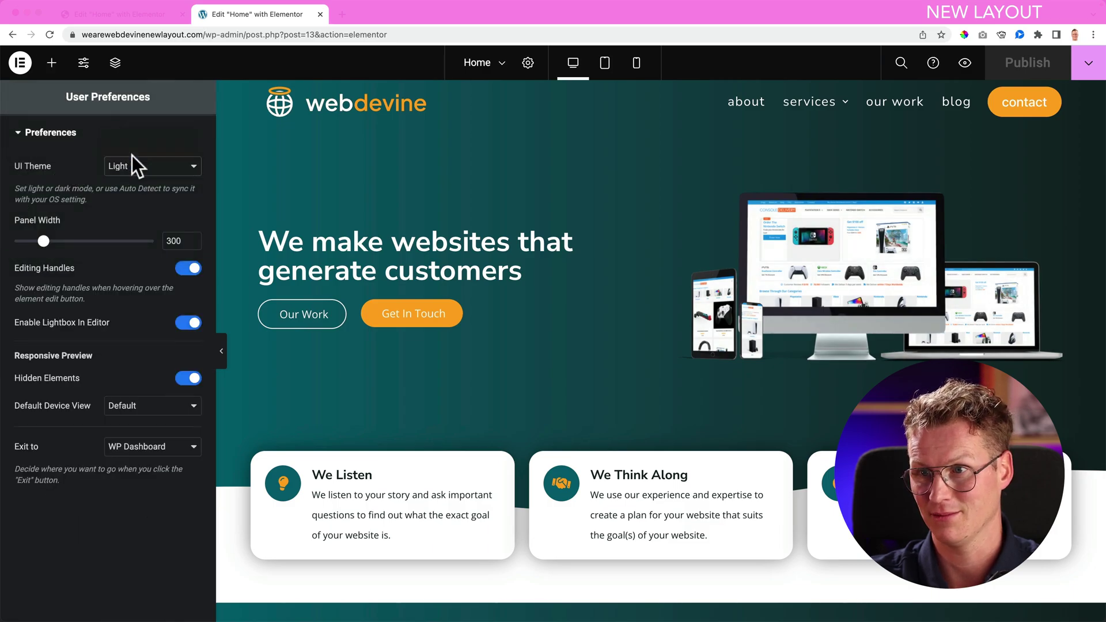
{"action": "left_click", "coordinate": [133, 167]}
{"action": "left_click", "coordinate": [131, 184]}
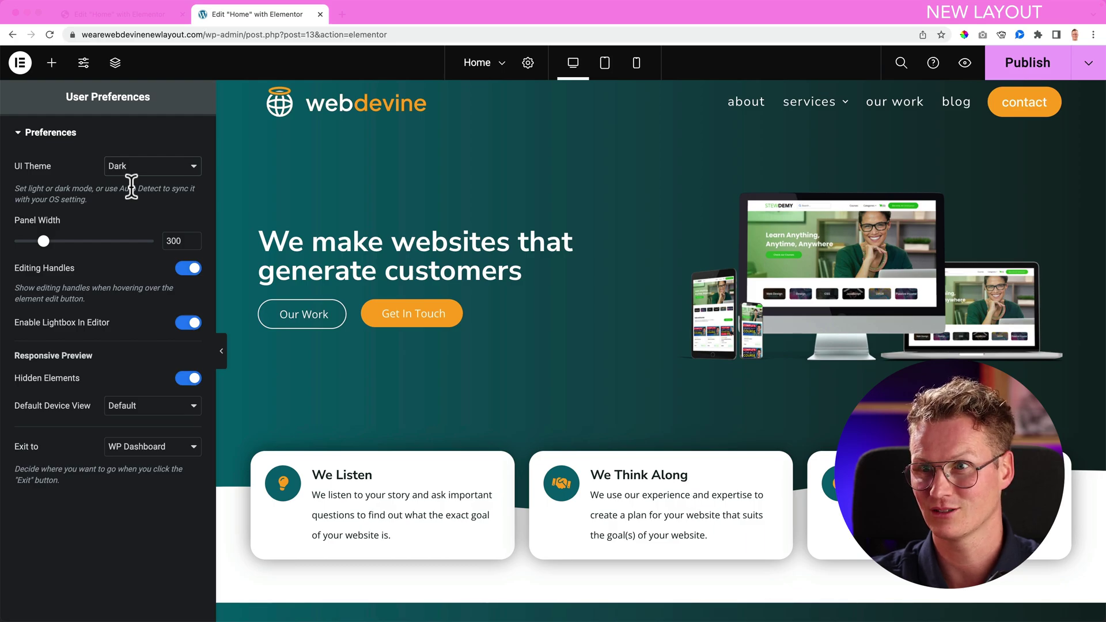
{"action": "left_click", "coordinate": [20, 64]}
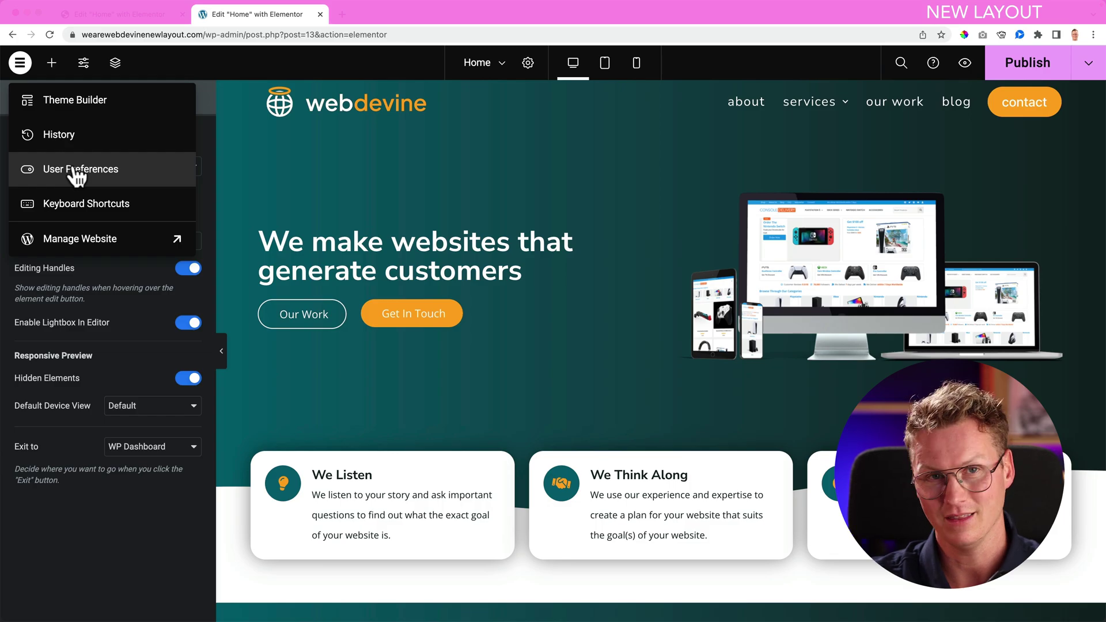
Step: Open Theme Builder from the old editor's hamburger menu, then close it
{"action": "left_click", "coordinate": [104, 15]}
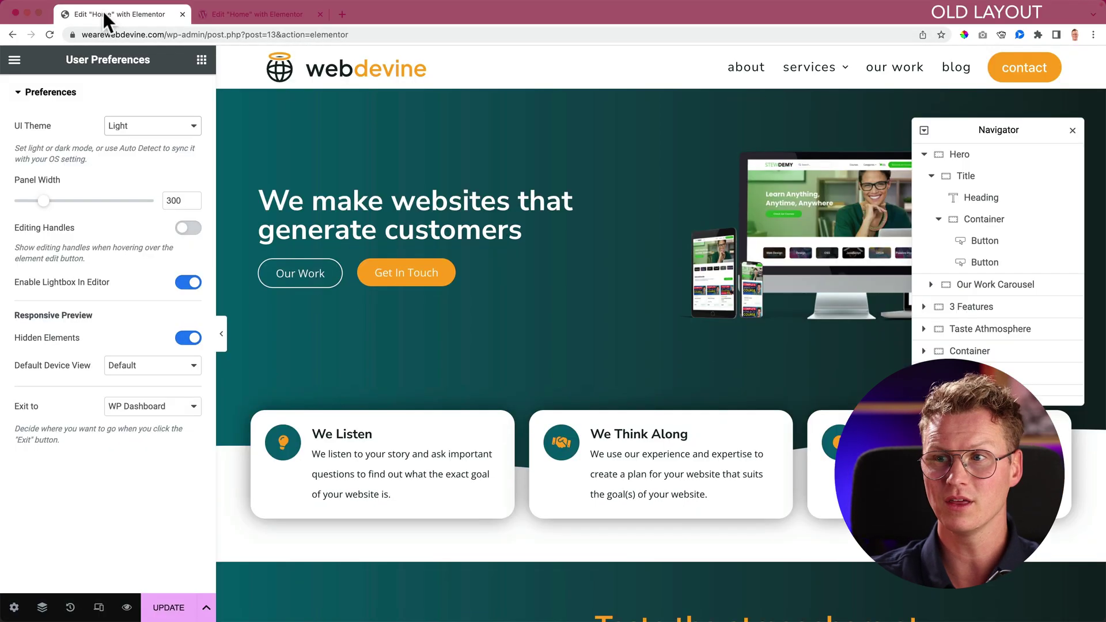
{"action": "left_click", "coordinate": [15, 61]}
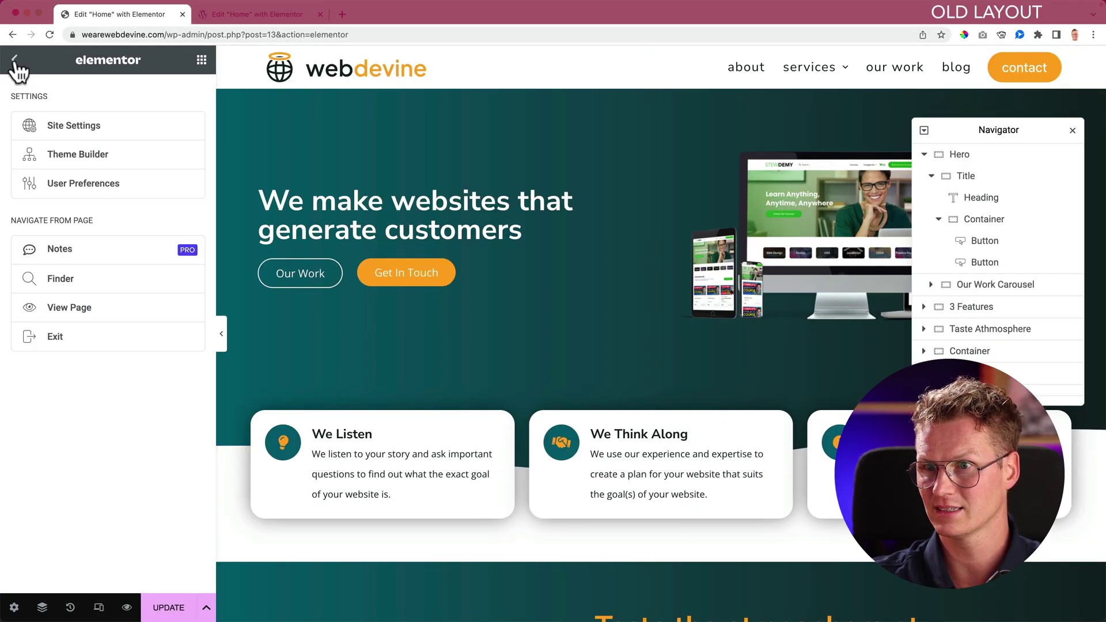
{"action": "left_click", "coordinate": [52, 148]}
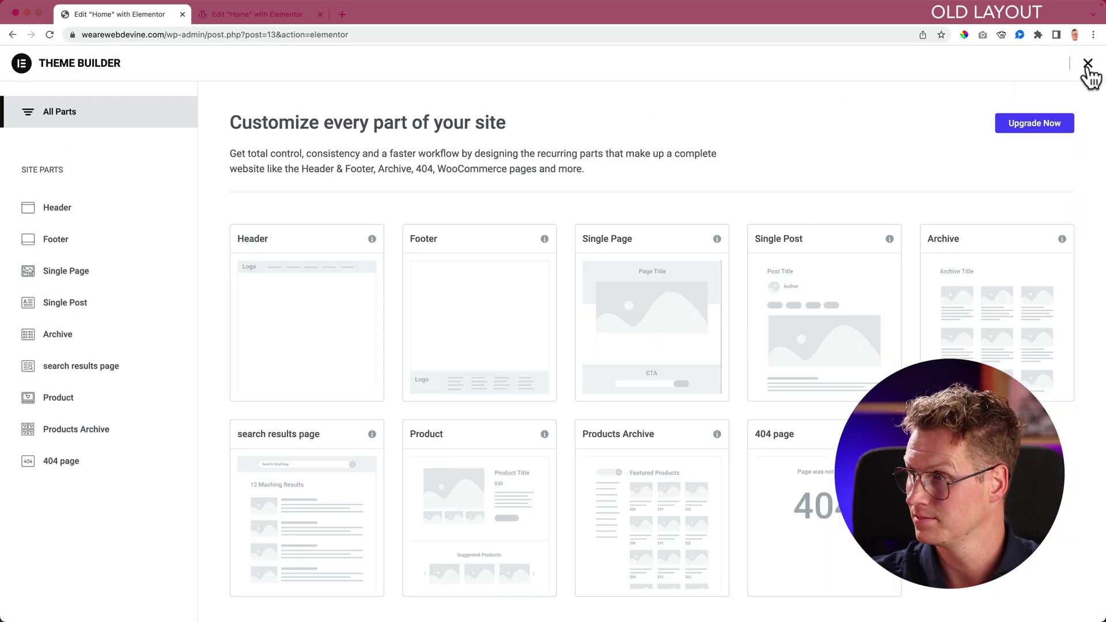
{"action": "left_click", "coordinate": [1088, 63]}
Step: Open Theme Builder from the new layout's Elementor menu
{"action": "left_click", "coordinate": [241, 18]}
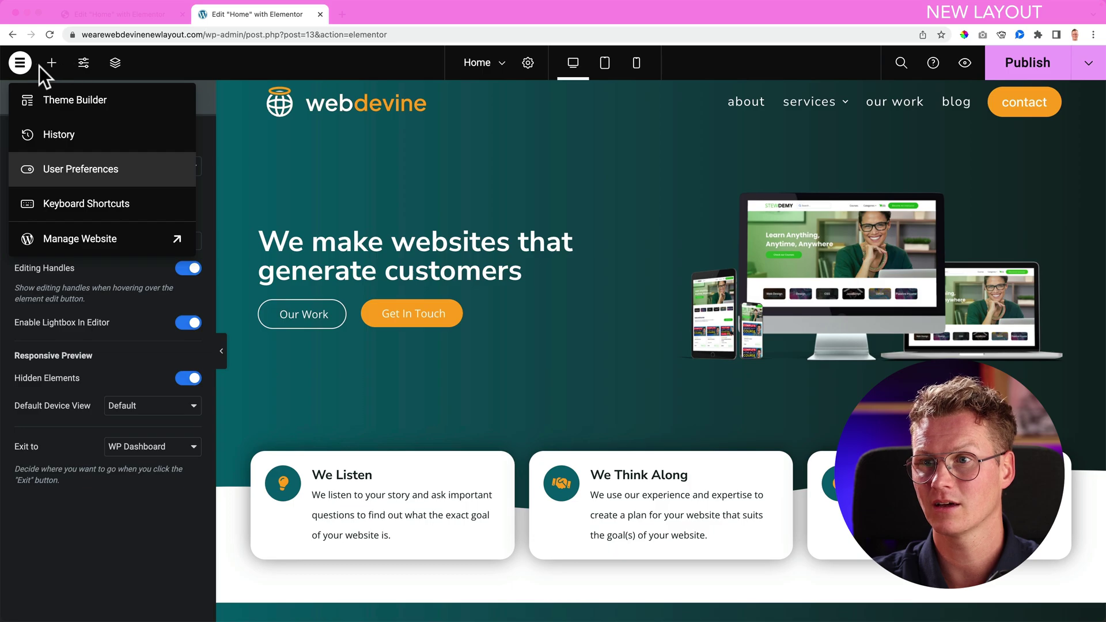
{"action": "left_click", "coordinate": [19, 62]}
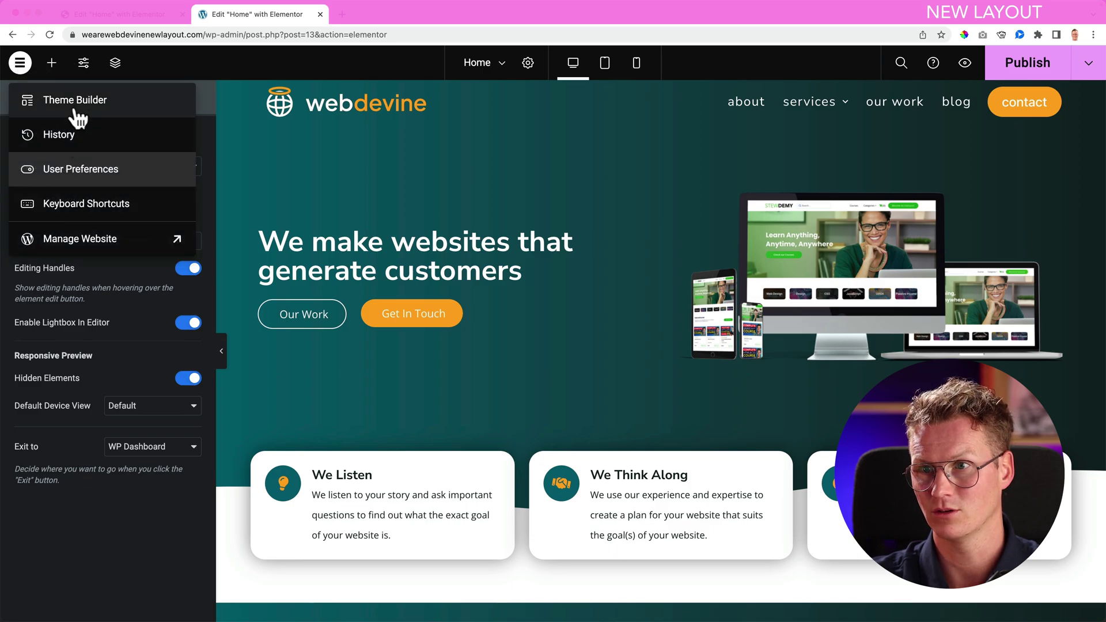
{"action": "left_click", "coordinate": [74, 100]}
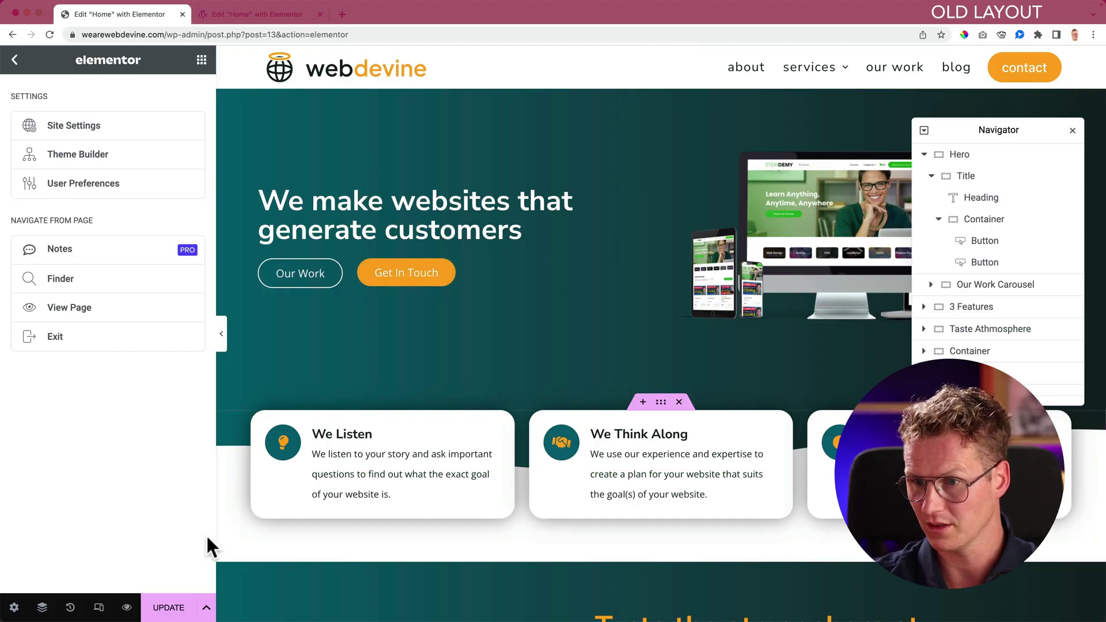
Step: Update the page and exit the old editor to the WordPress Dashboard
{"action": "left_click", "coordinate": [169, 608]}
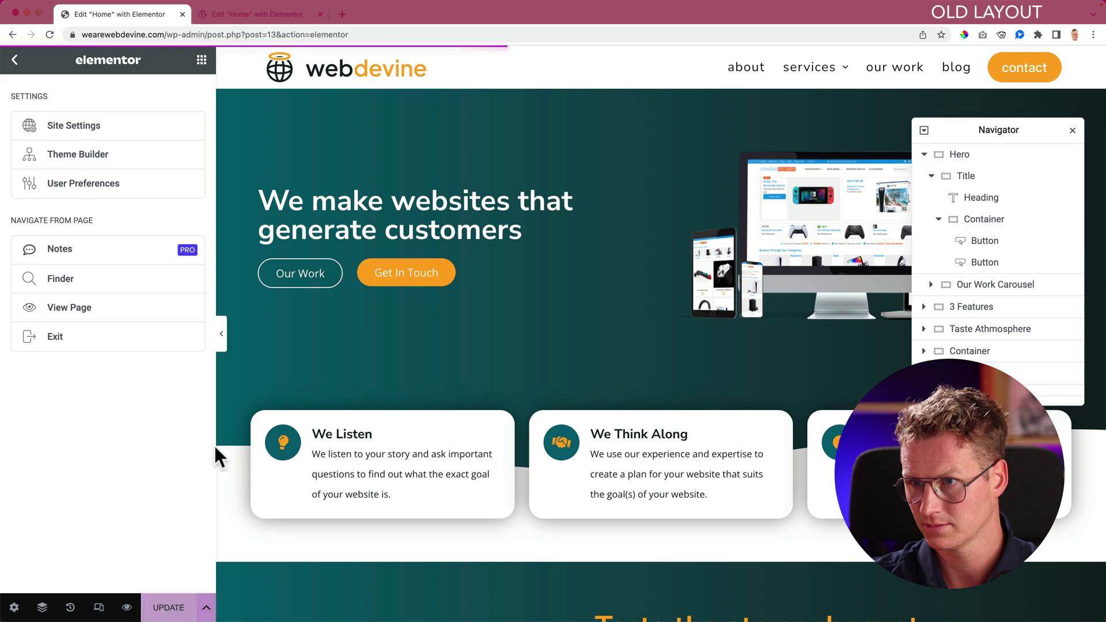
{"action": "left_click", "coordinate": [201, 60]}
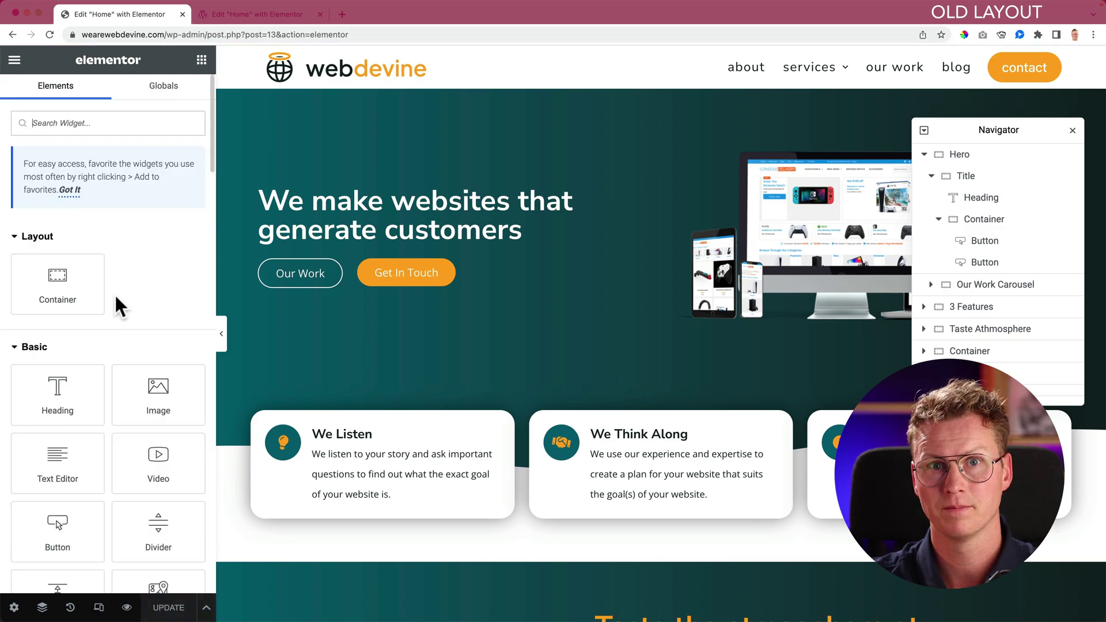
{"action": "left_click", "coordinate": [15, 60]}
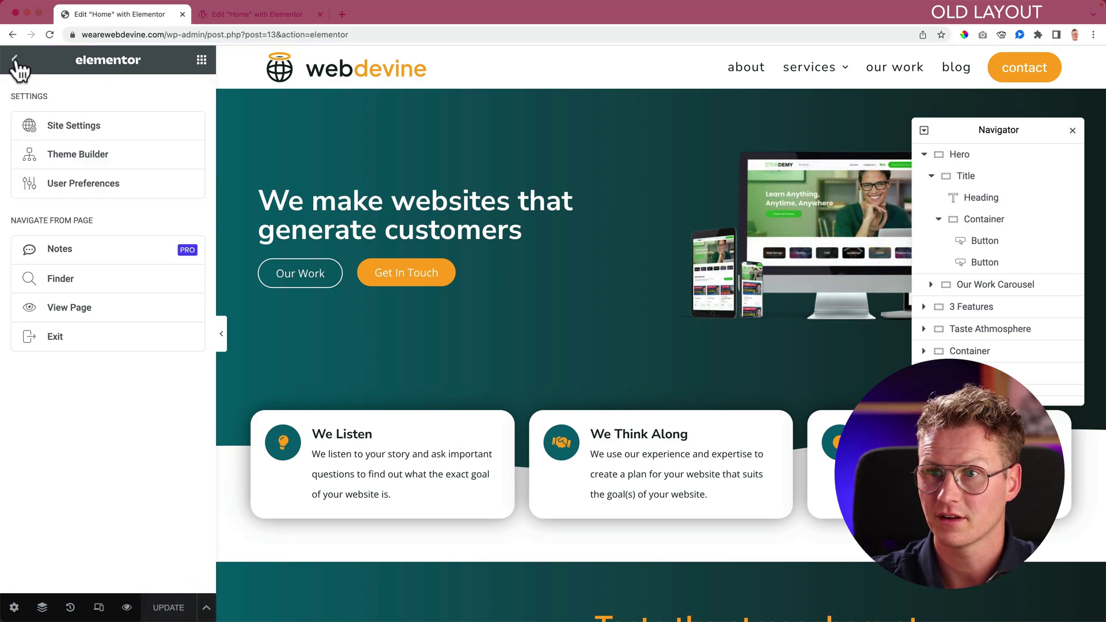
{"action": "left_click", "coordinate": [60, 345]}
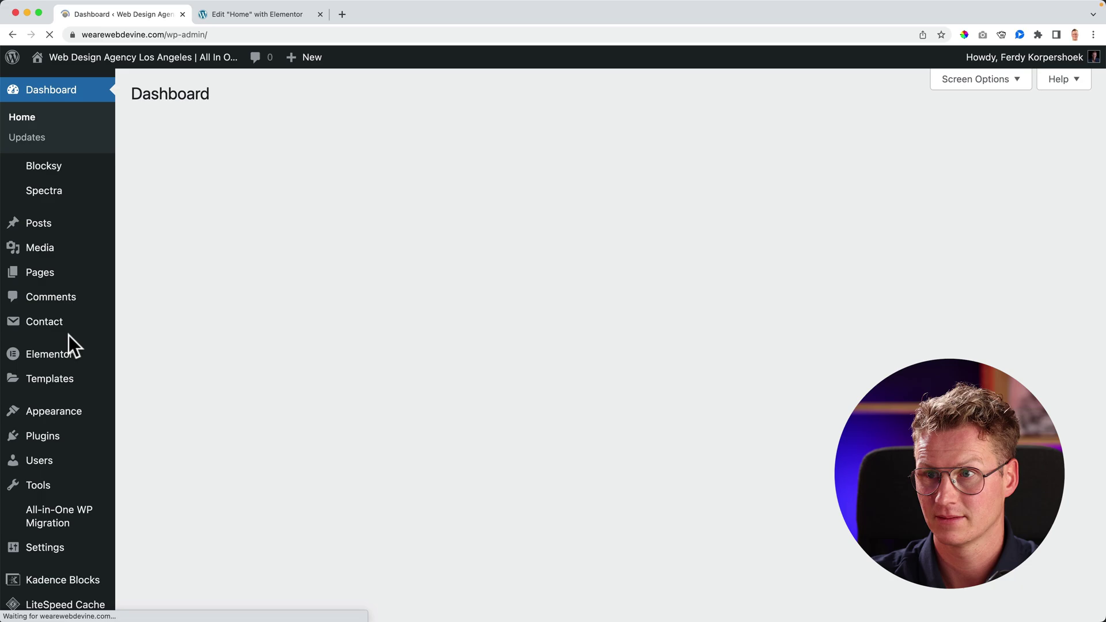
Step: Open the WordPress Dashboard via Manage Website in the new layout's Elementor menu
{"action": "left_click", "coordinate": [285, 15]}
{"action": "left_click", "coordinate": [19, 60]}
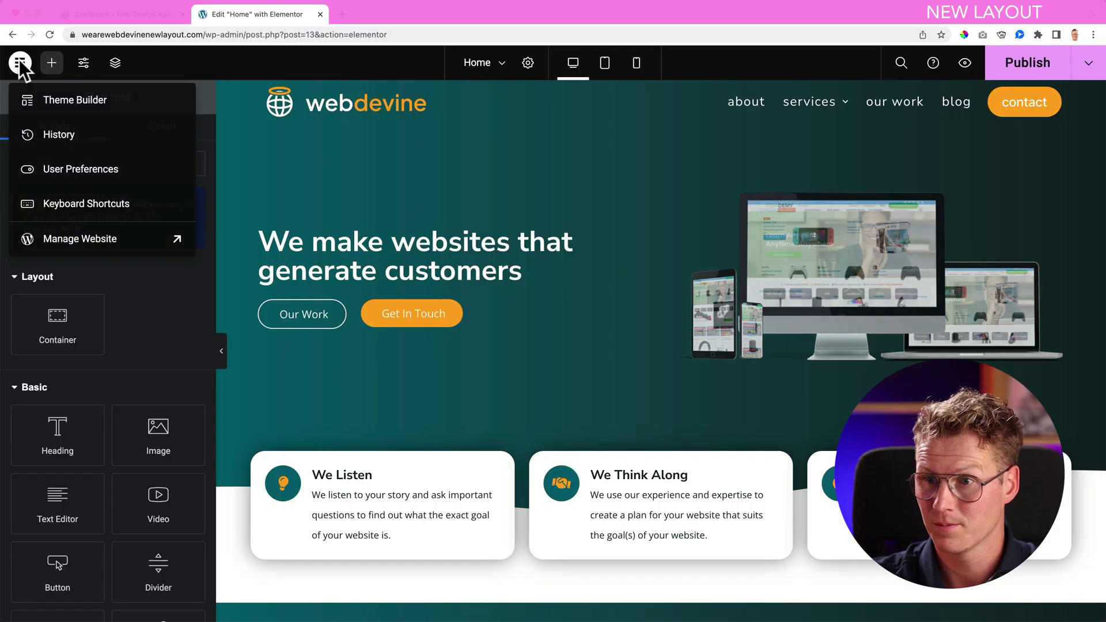
{"action": "left_click", "coordinate": [77, 238]}
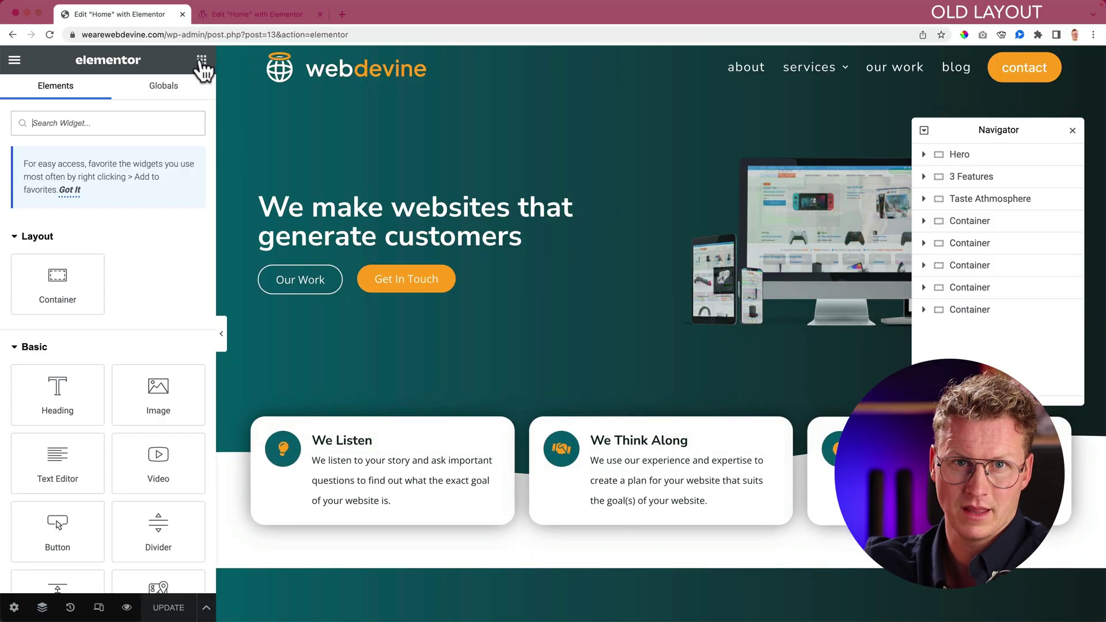
Step: Drag the Icon widget above the hero heading in the old editor
{"action": "scroll", "coordinate": [121, 233], "scroll_direction": "down", "scroll_amount": 9}
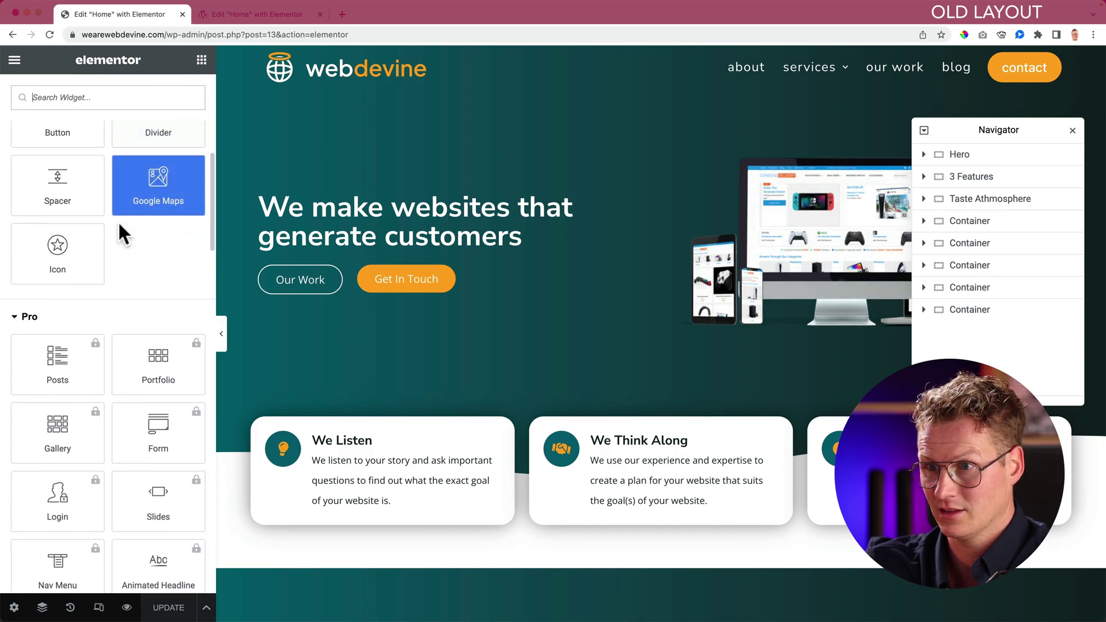
{"action": "scroll", "coordinate": [54, 192], "scroll_direction": "up", "scroll_amount": 2}
{"action": "left_click_drag", "start_coordinate": [35, 221], "coordinate": [391, 213]}
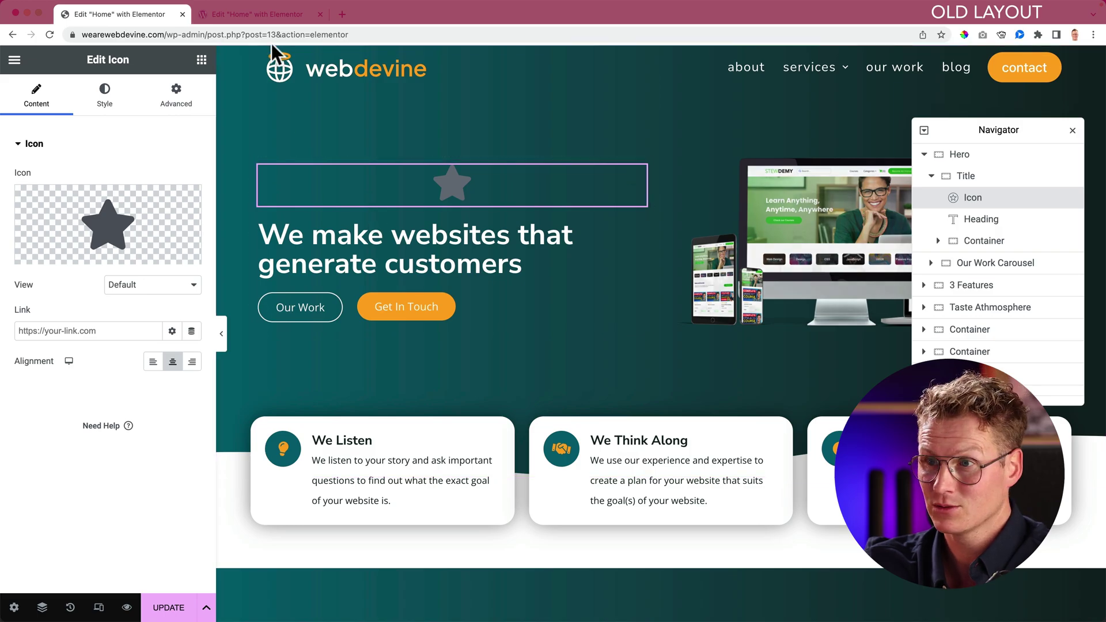
Step: Select the Get In Touch button and We Think Along box, viewing Structure, then the widget list
{"action": "left_click", "coordinate": [260, 15]}
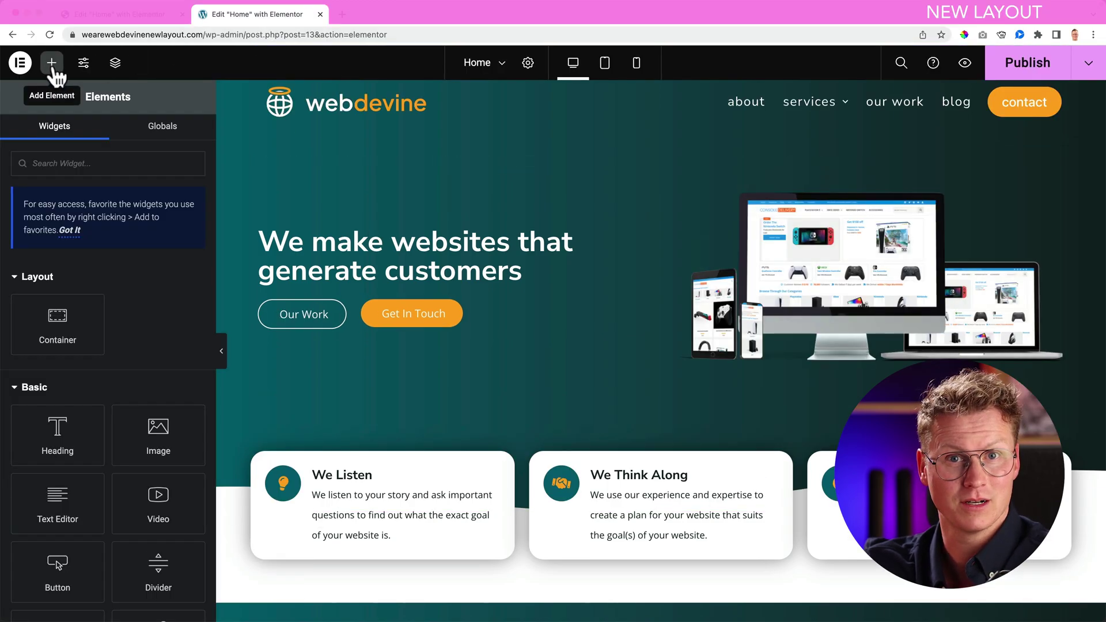
{"action": "left_click", "coordinate": [432, 304]}
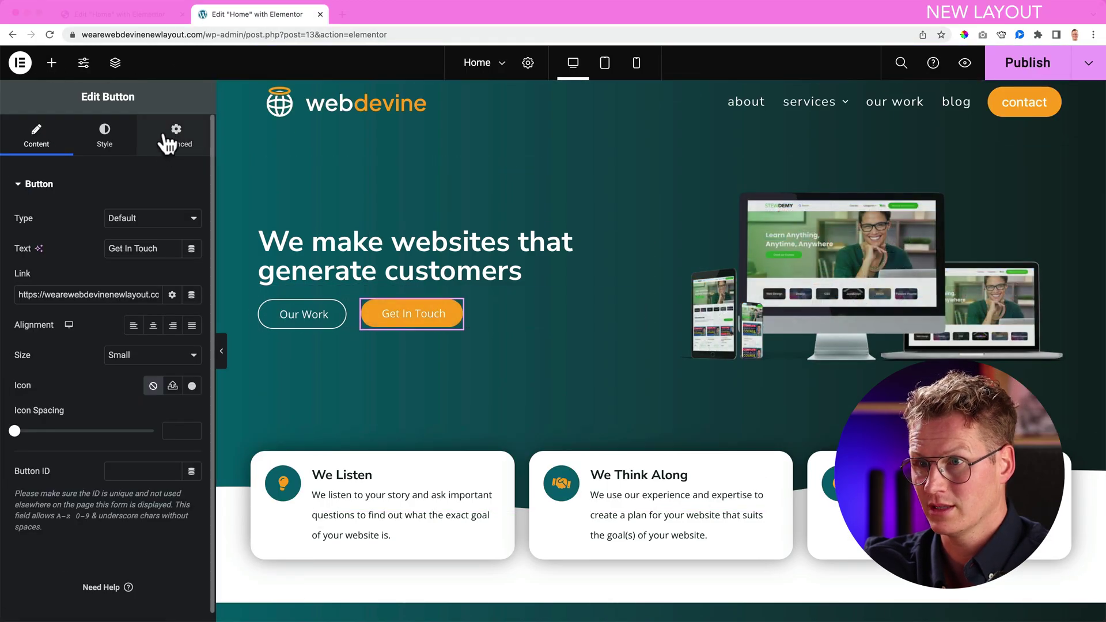
{"action": "left_click", "coordinate": [115, 63]}
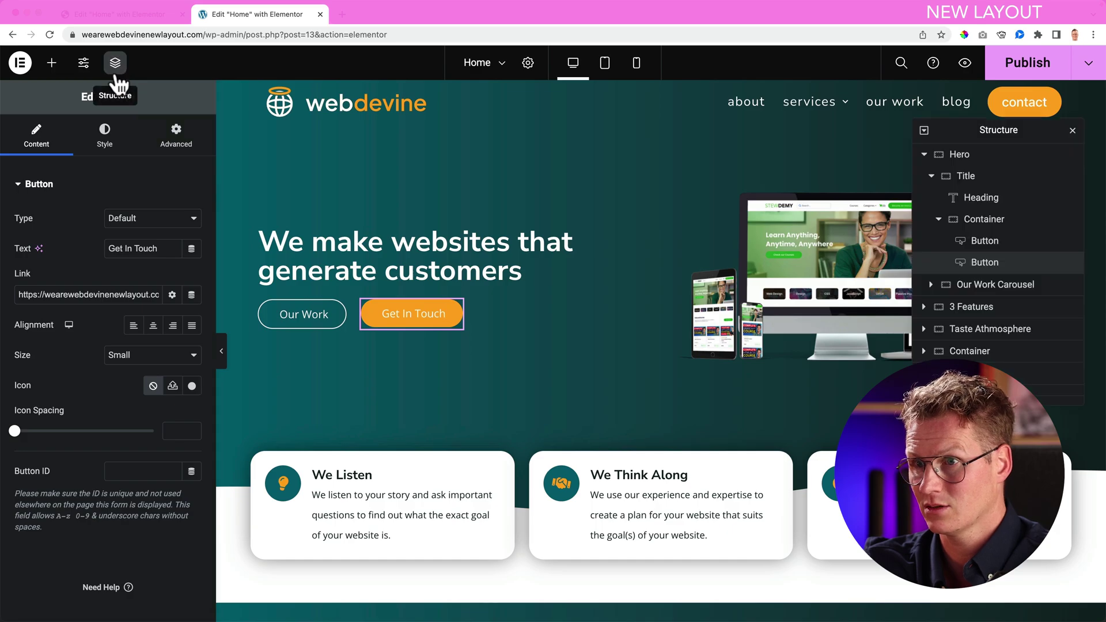
{"action": "left_click", "coordinate": [616, 493]}
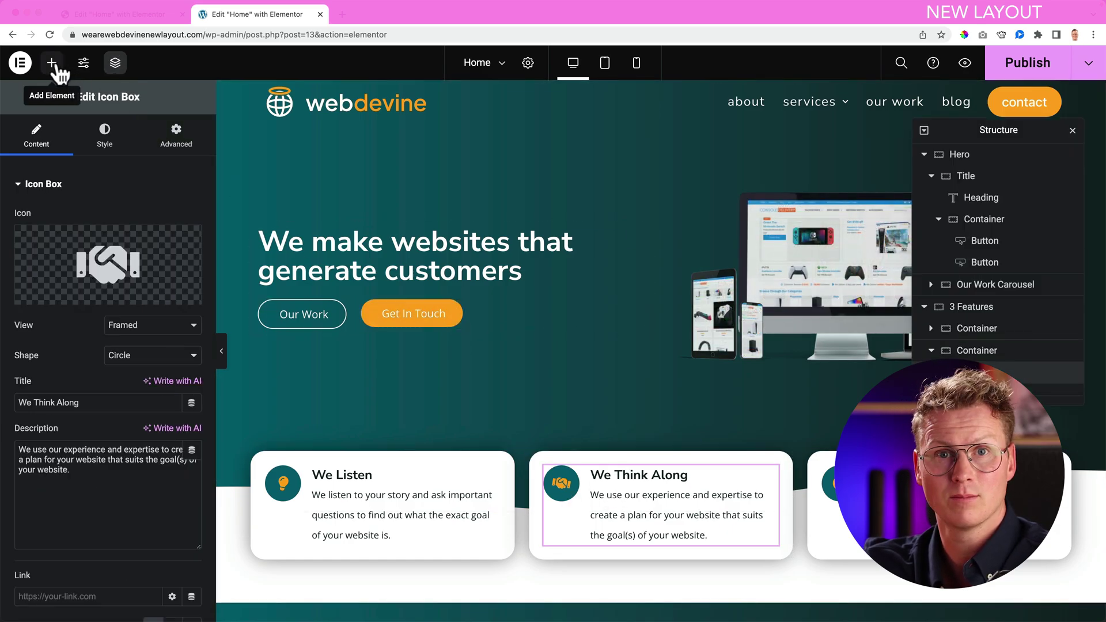
{"action": "left_click", "coordinate": [52, 63]}
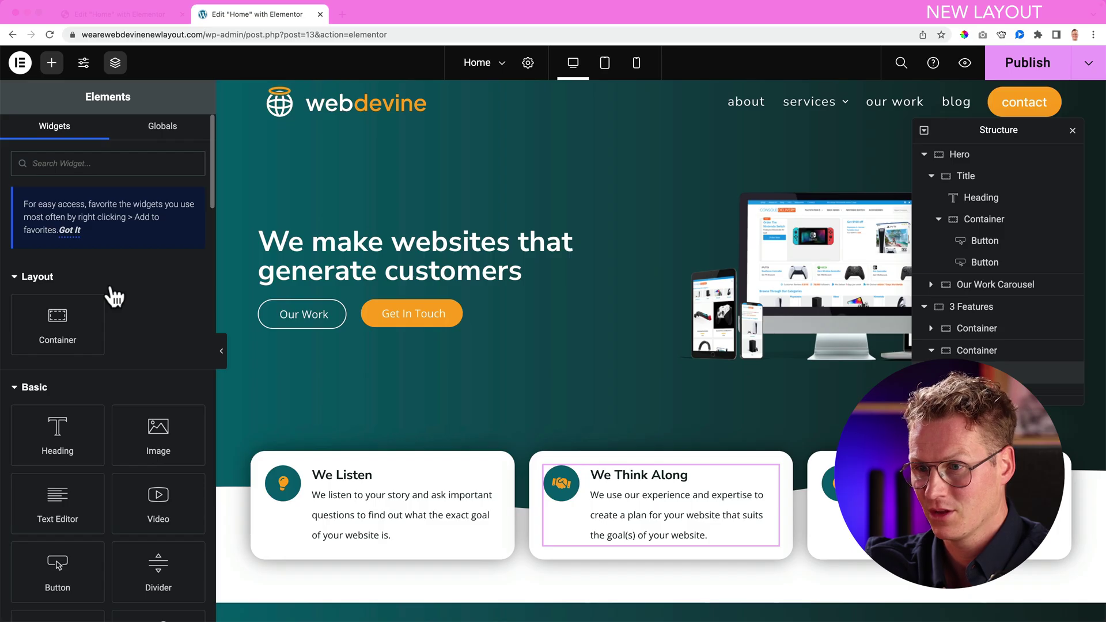